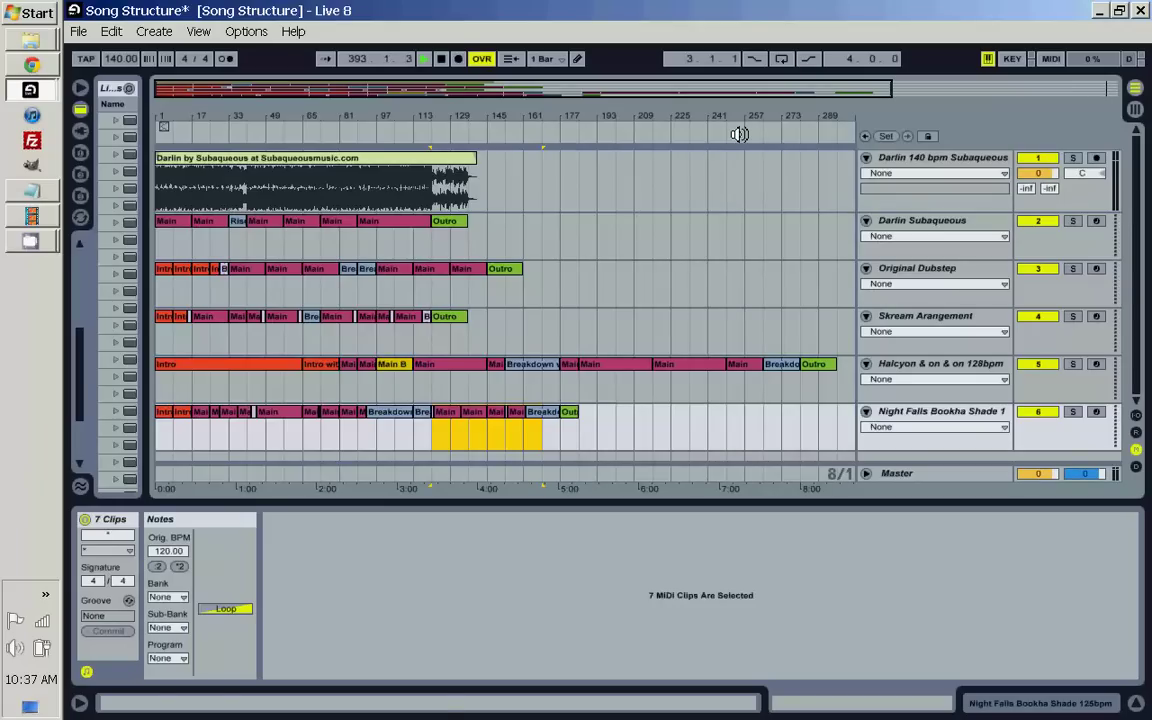
Display the Darlin audio clip's sample waveform in Clip View instead of the section clips.
click(395, 167)
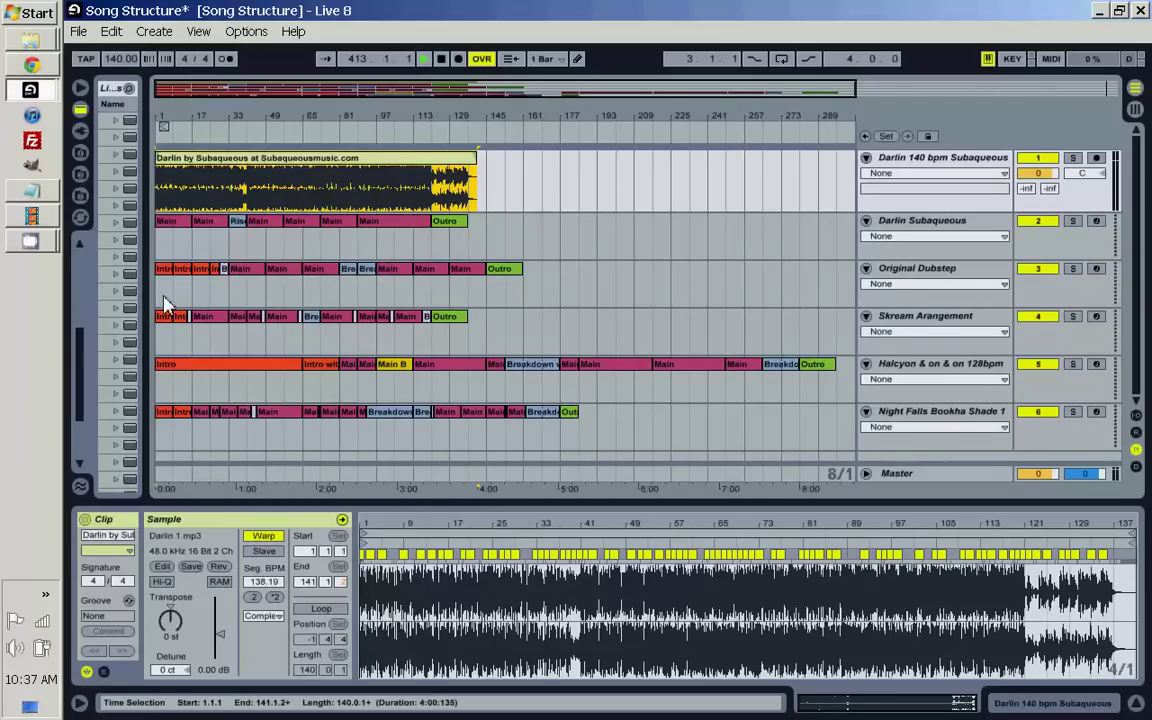
mouse_move(162, 300)
mouse_down()
mouse_move(543, 306)
mouse_move(155, 283)
mouse_up()
click(530, 303)
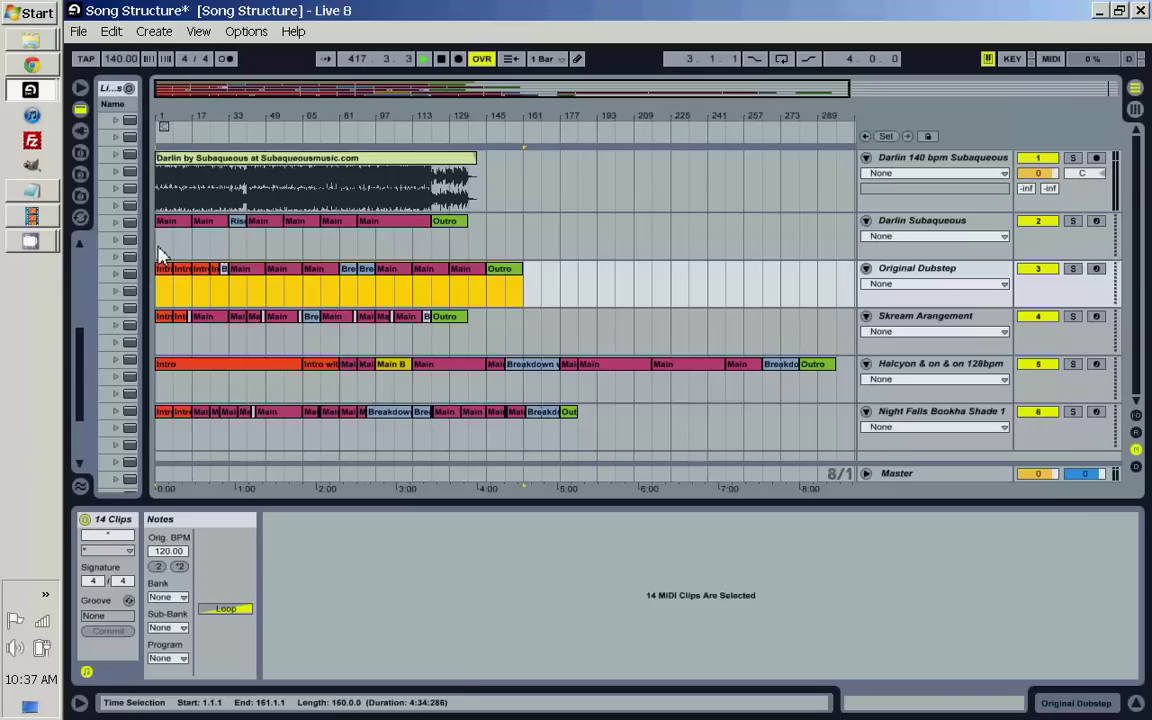
click(160, 253)
click(316, 172)
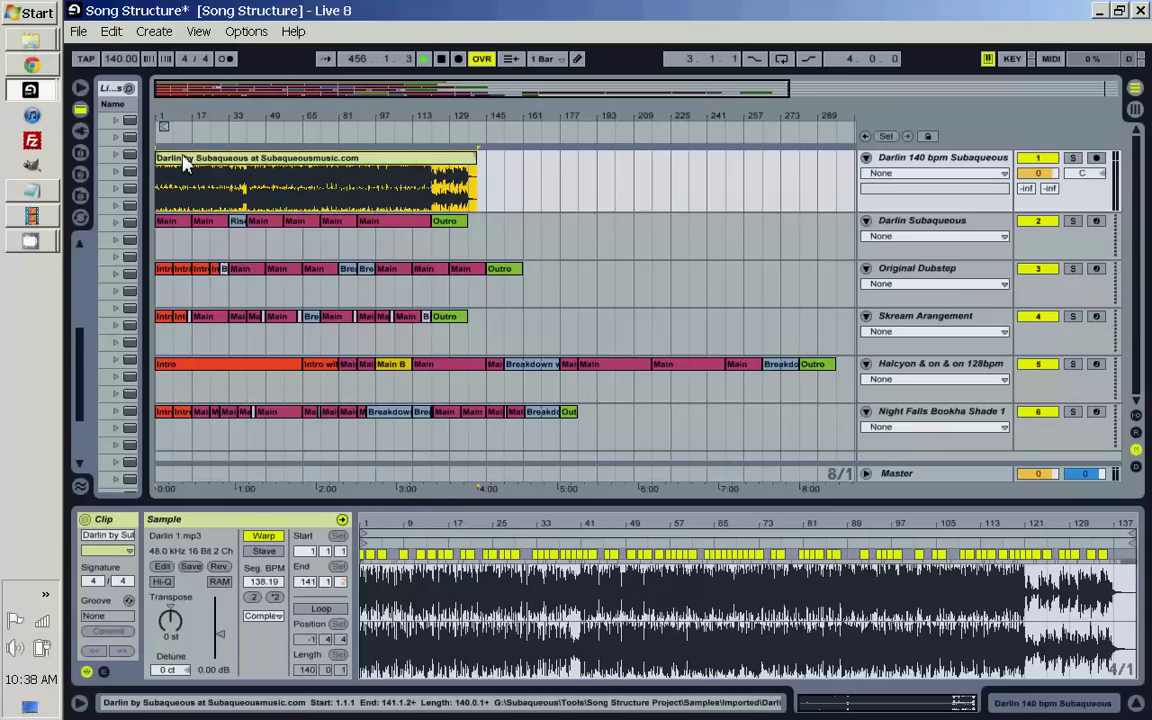
Play the song from the start and open the first Main clip of Darlin Subaqueous, selecting bars 9–17.
key(space)
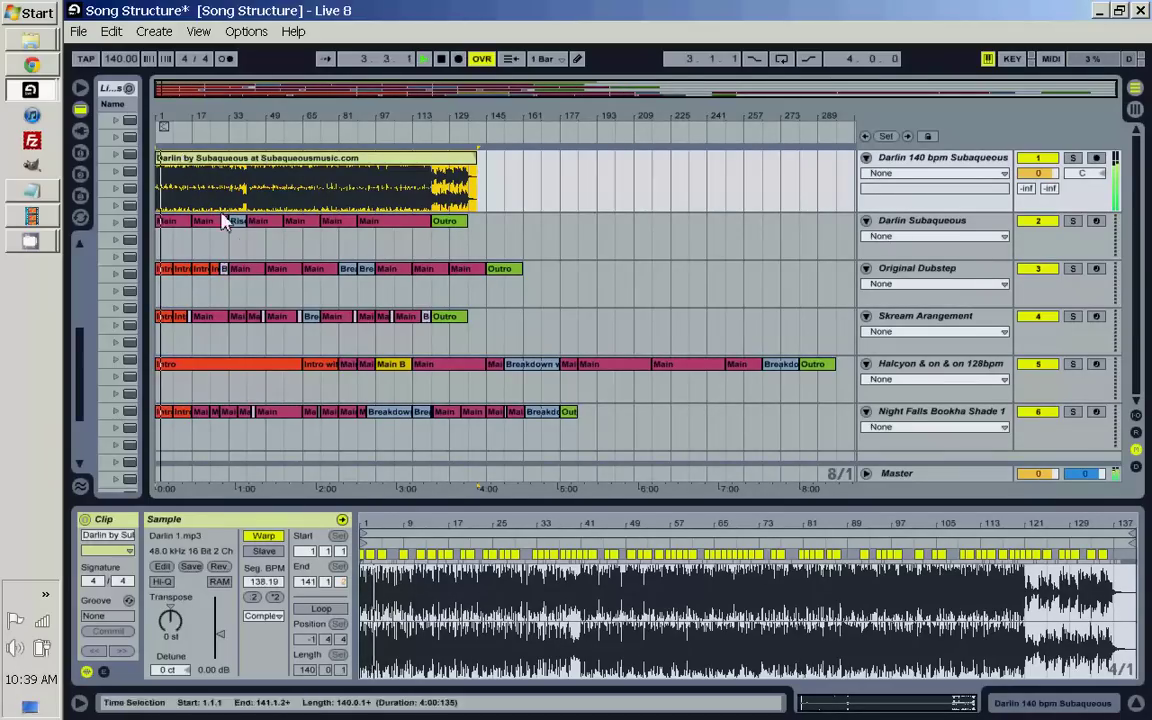
click(188, 243)
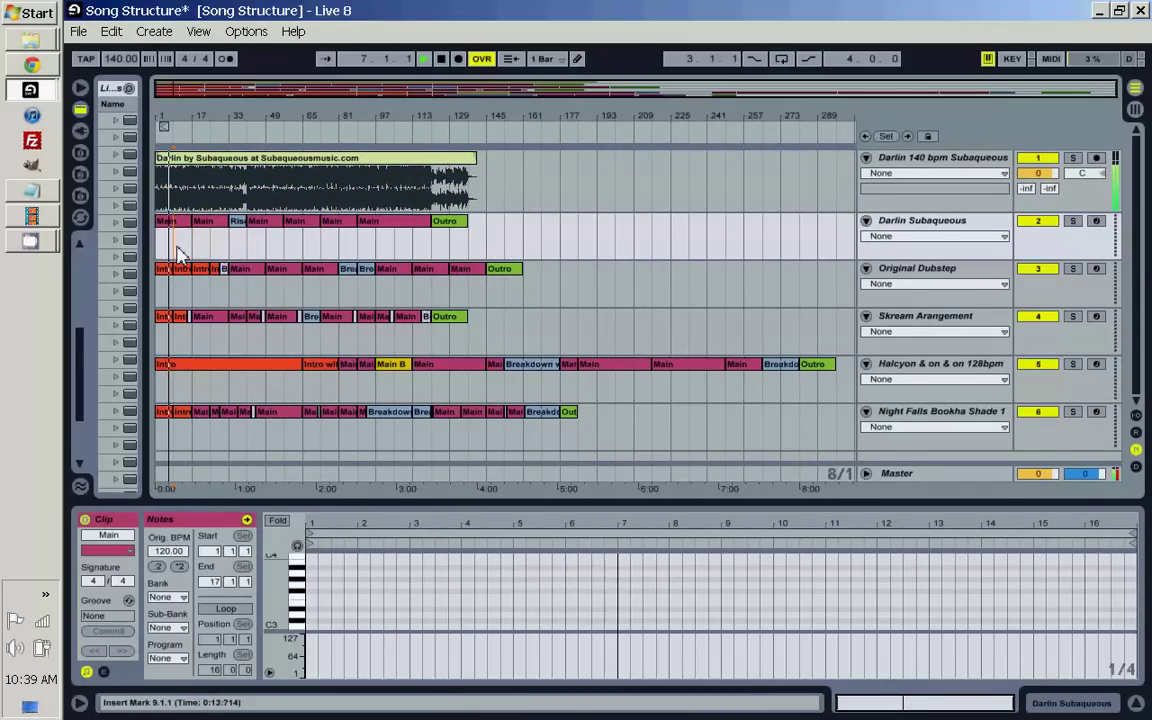
drag(177, 248, 186, 249)
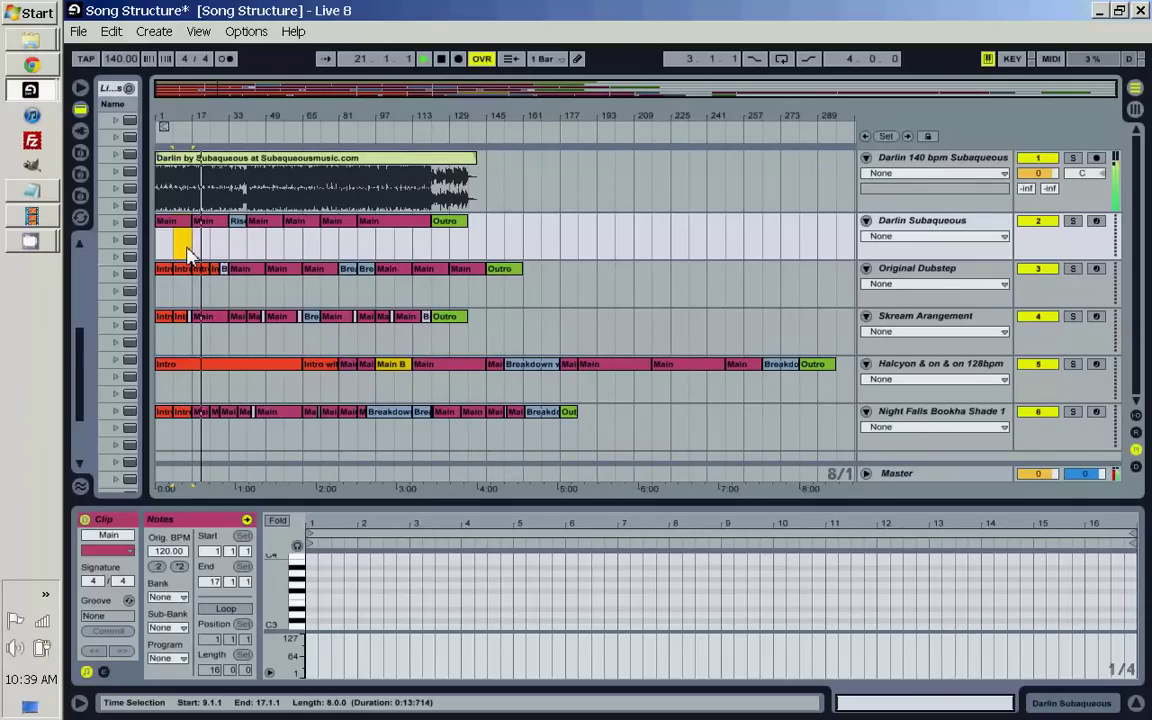
Audition the Riser and following Main sections, then restart playback at bar 121 near the Outro.
click(241, 225)
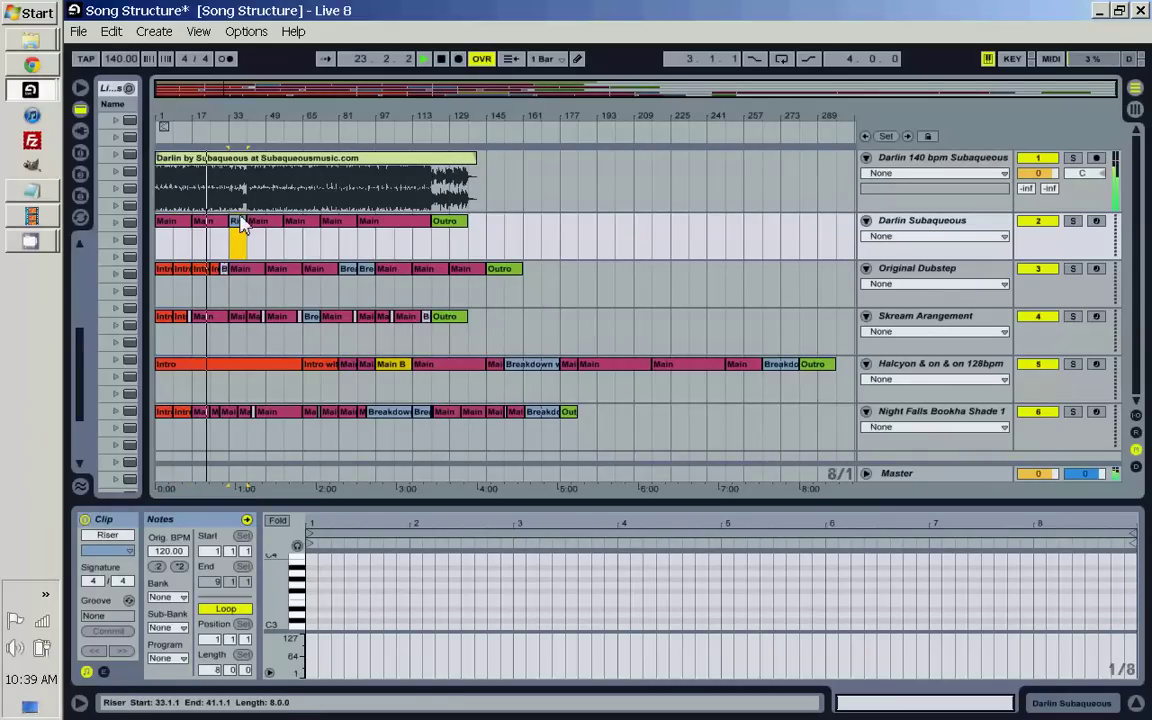
key(space)
key(space)
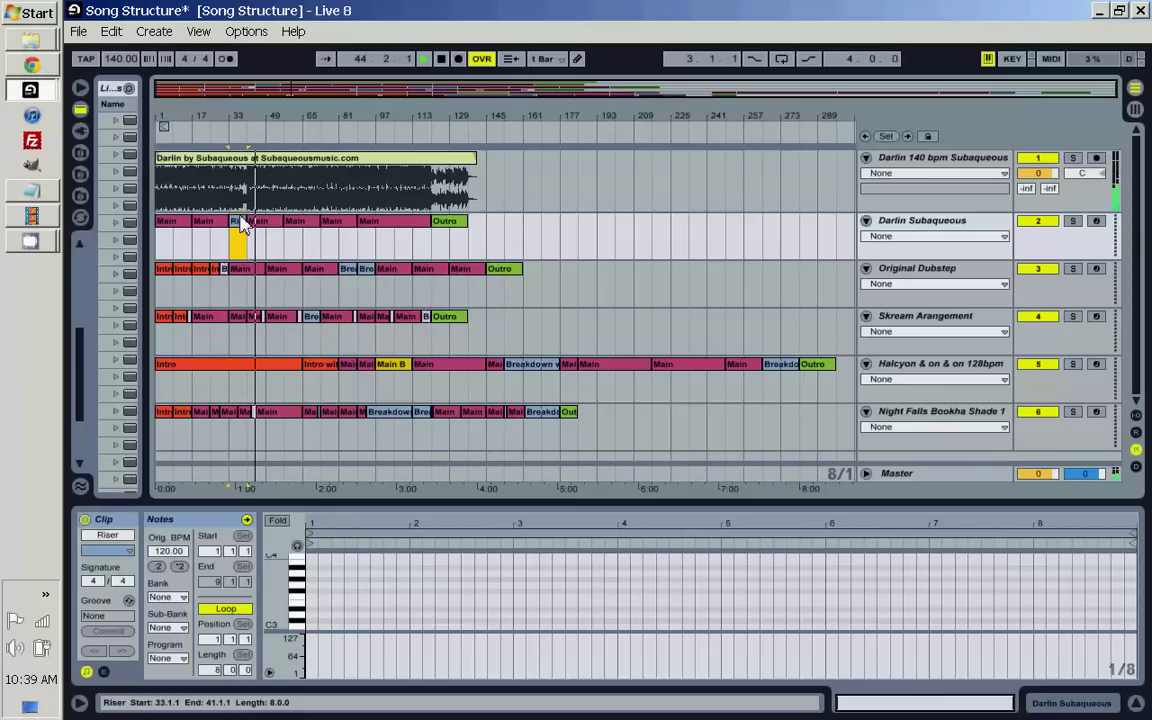
click(242, 226)
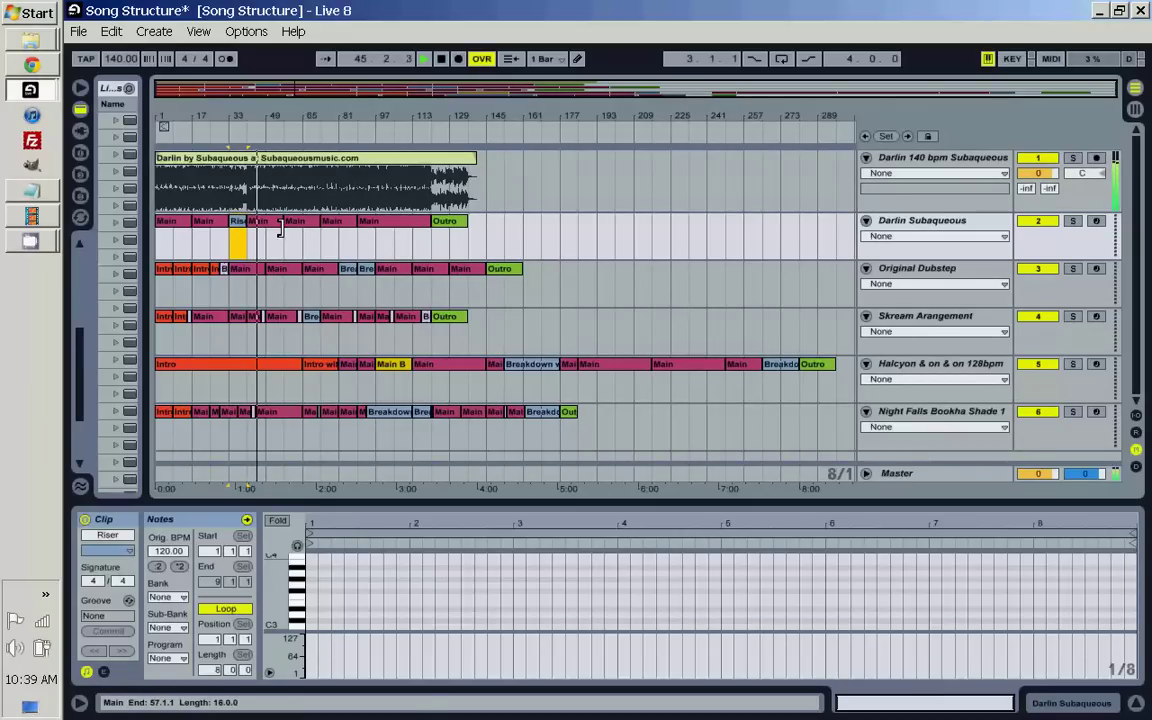
click(278, 246)
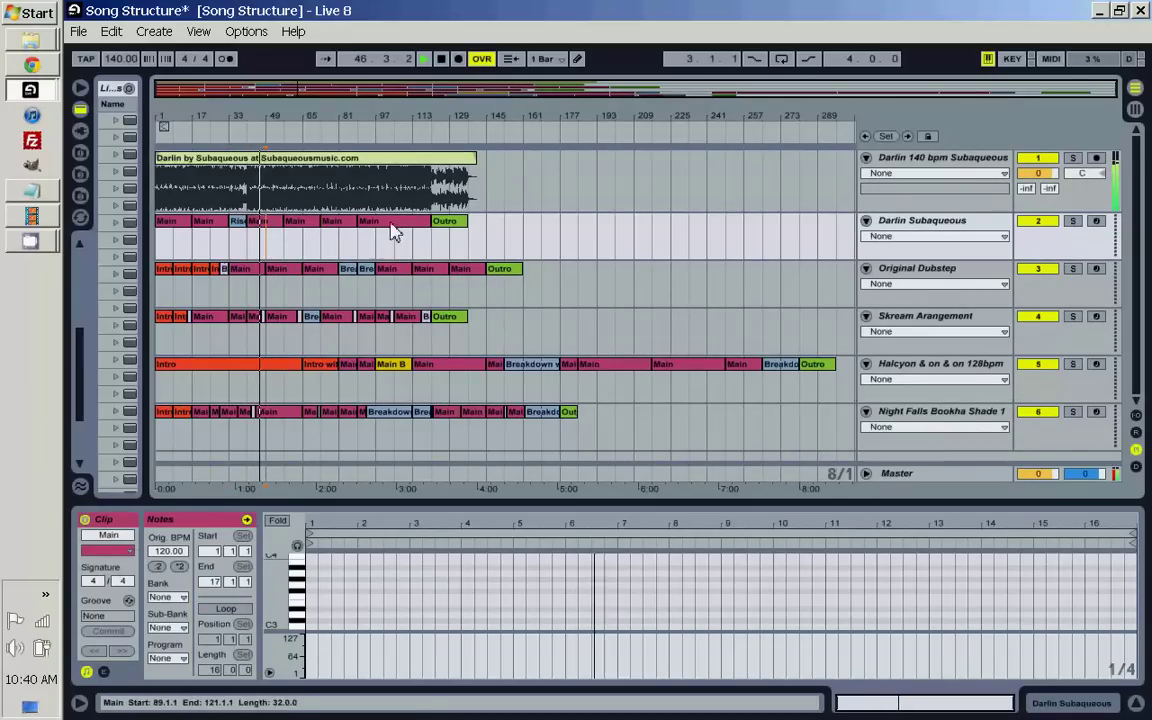
click(444, 187)
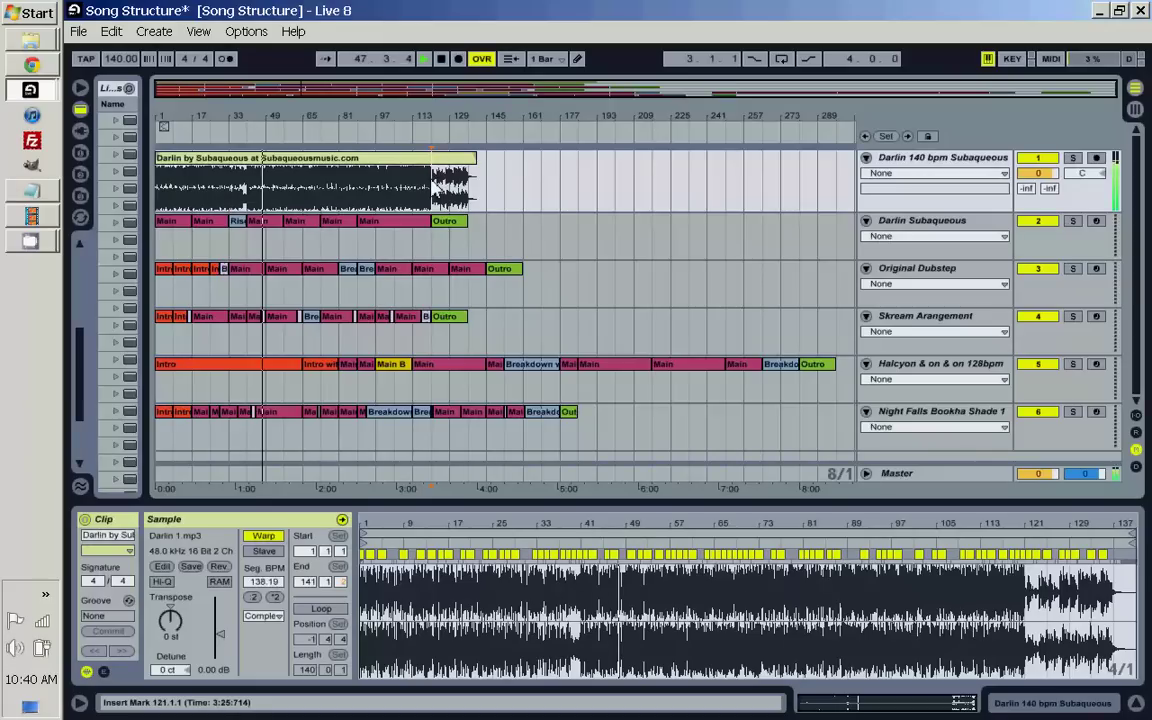
key(space)
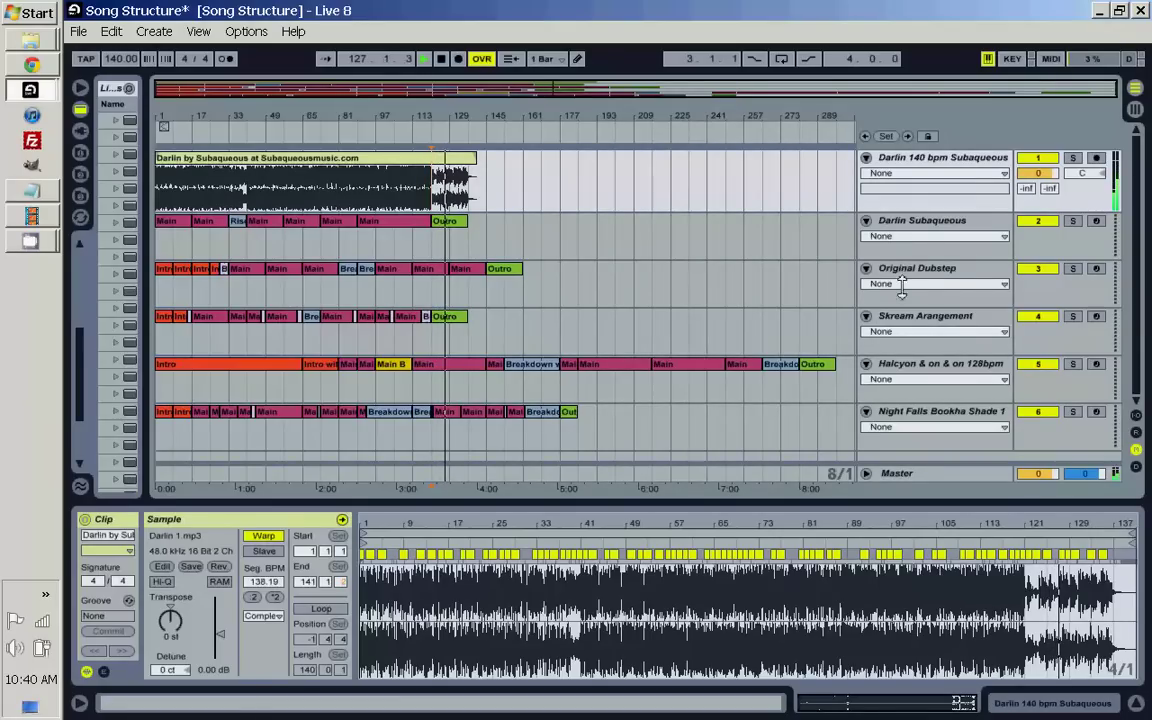
click(955, 232)
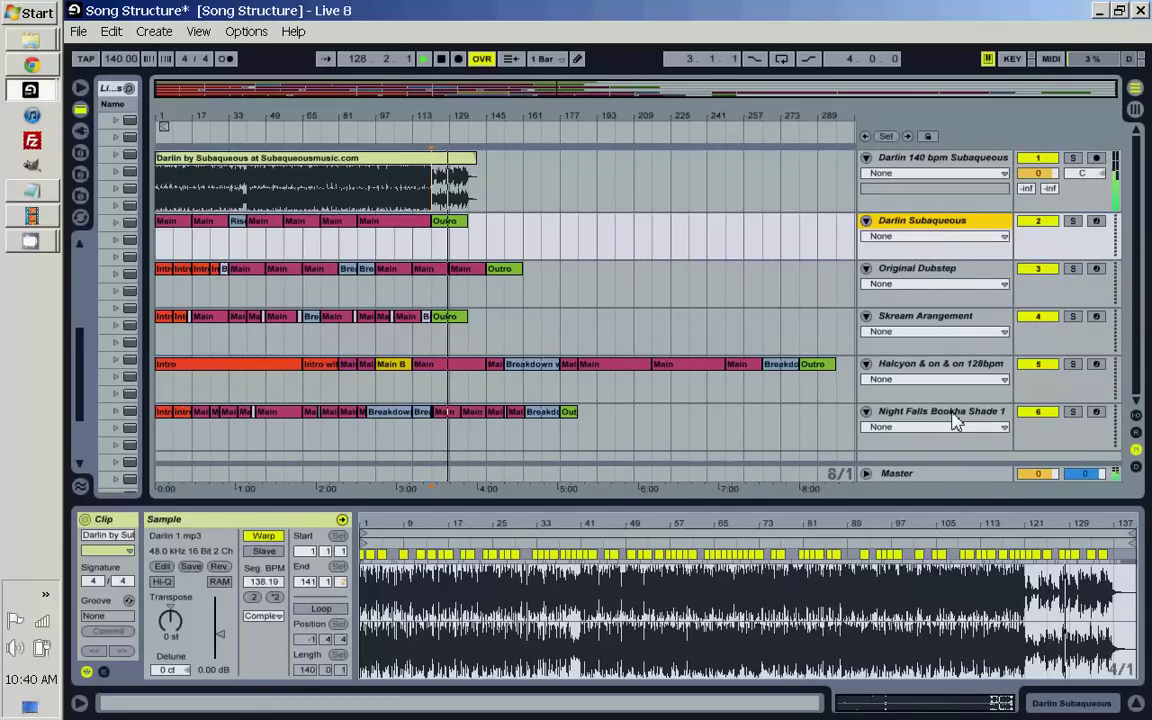
click(956, 418)
click(944, 266)
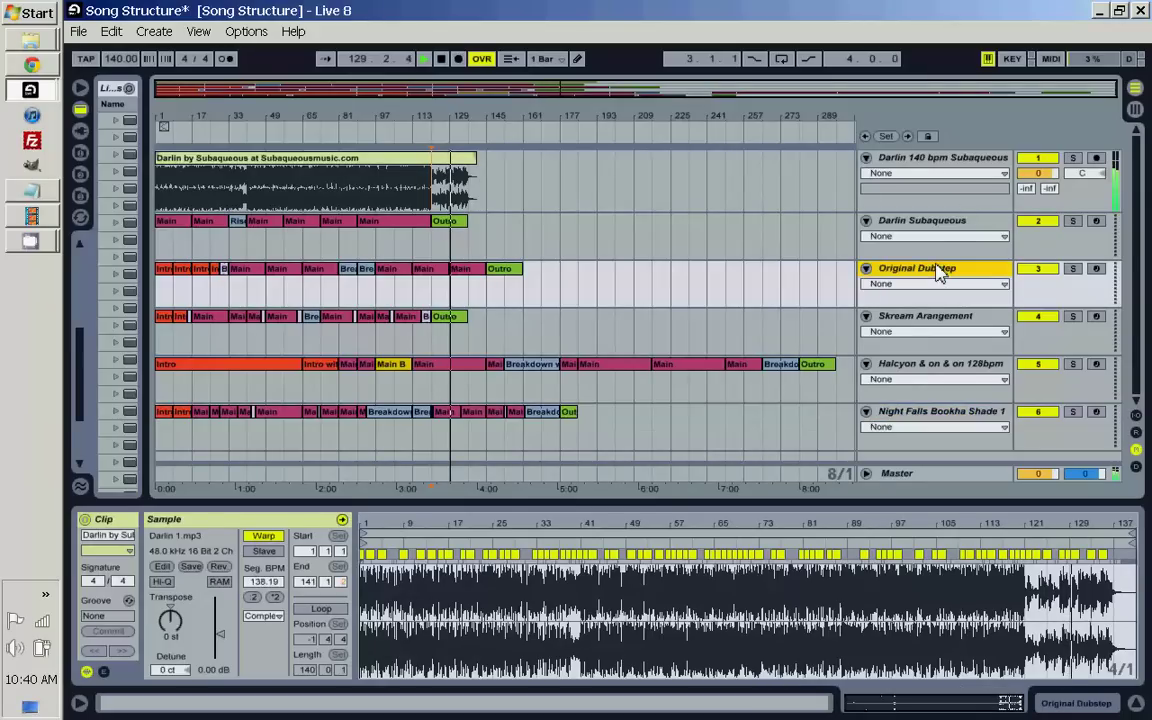
click(937, 334)
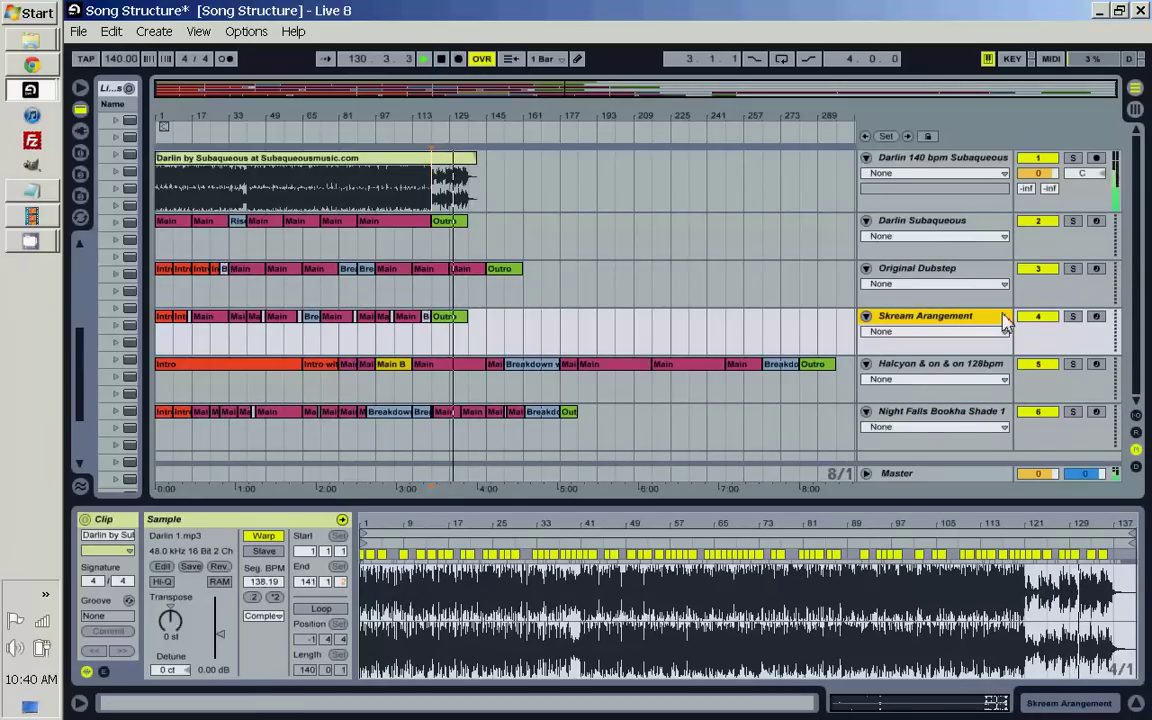
click(965, 285)
click(956, 329)
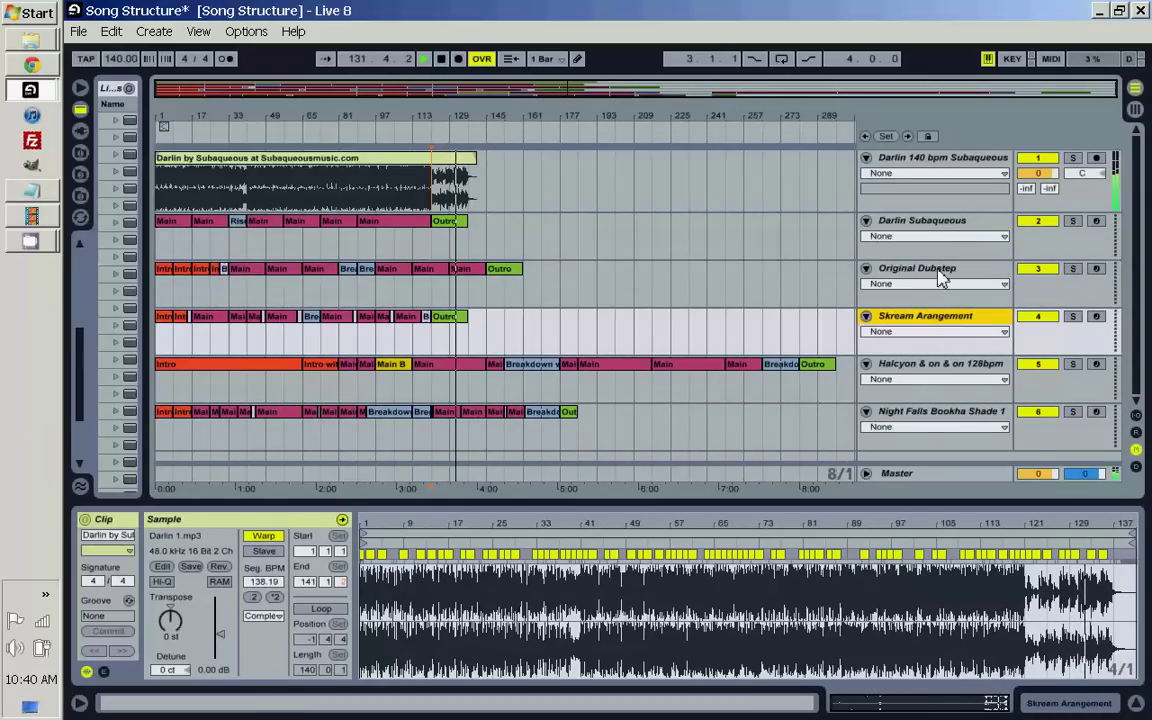
click(940, 279)
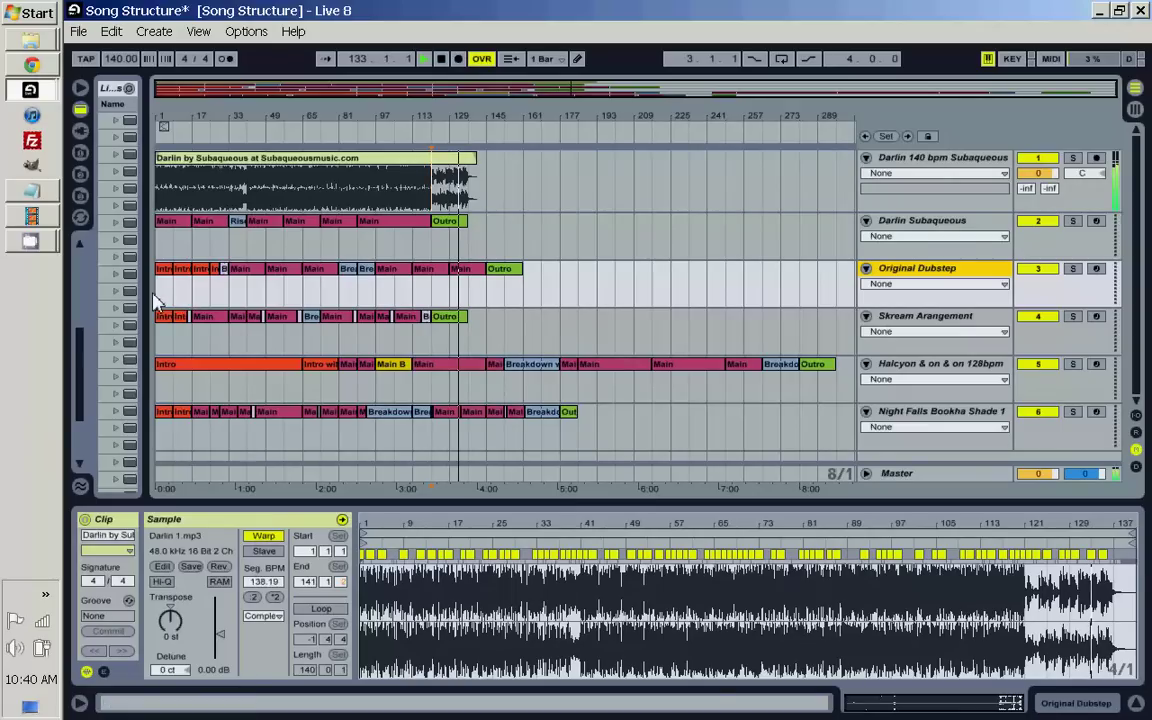
click(206, 296)
Mark the Intro sections, bars 1–33, on the Original Dubstep track.
drag(159, 301, 233, 300)
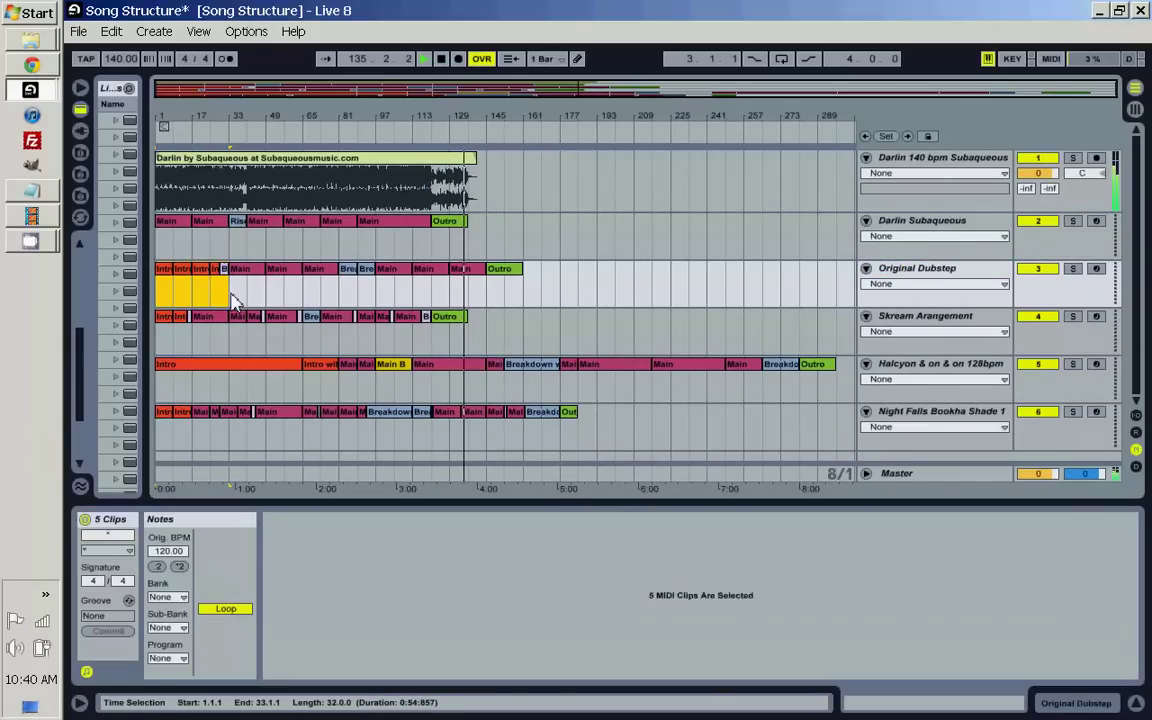
click(211, 165)
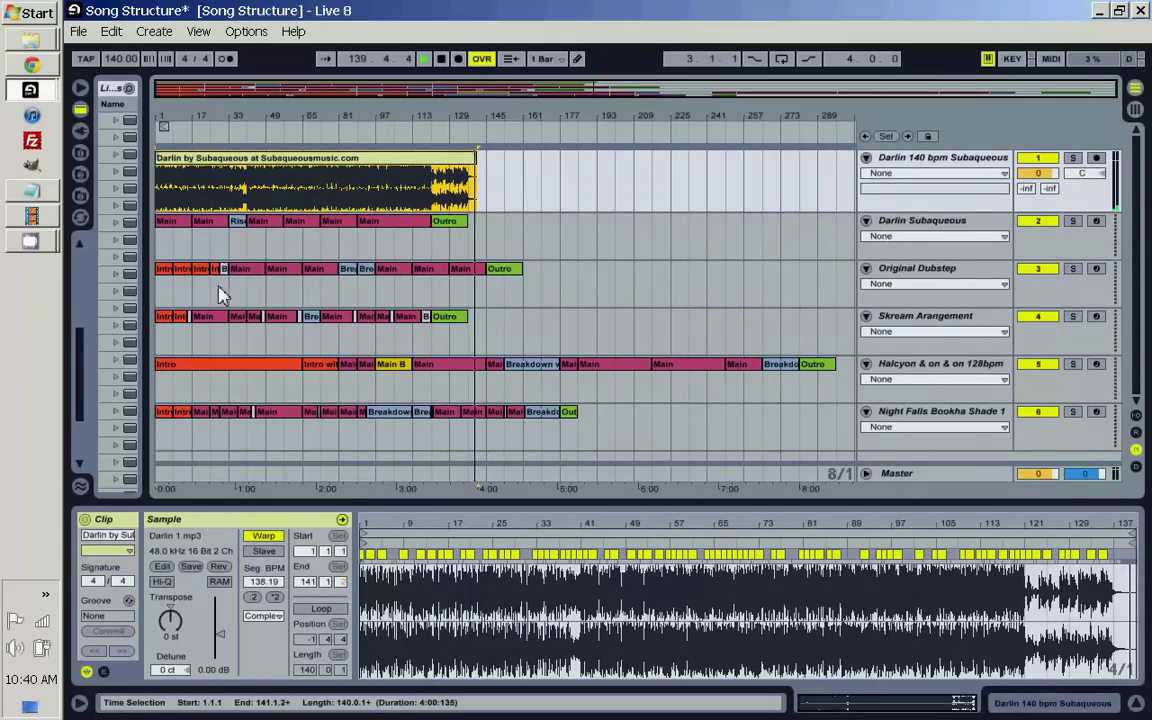
drag(156, 302, 230, 296)
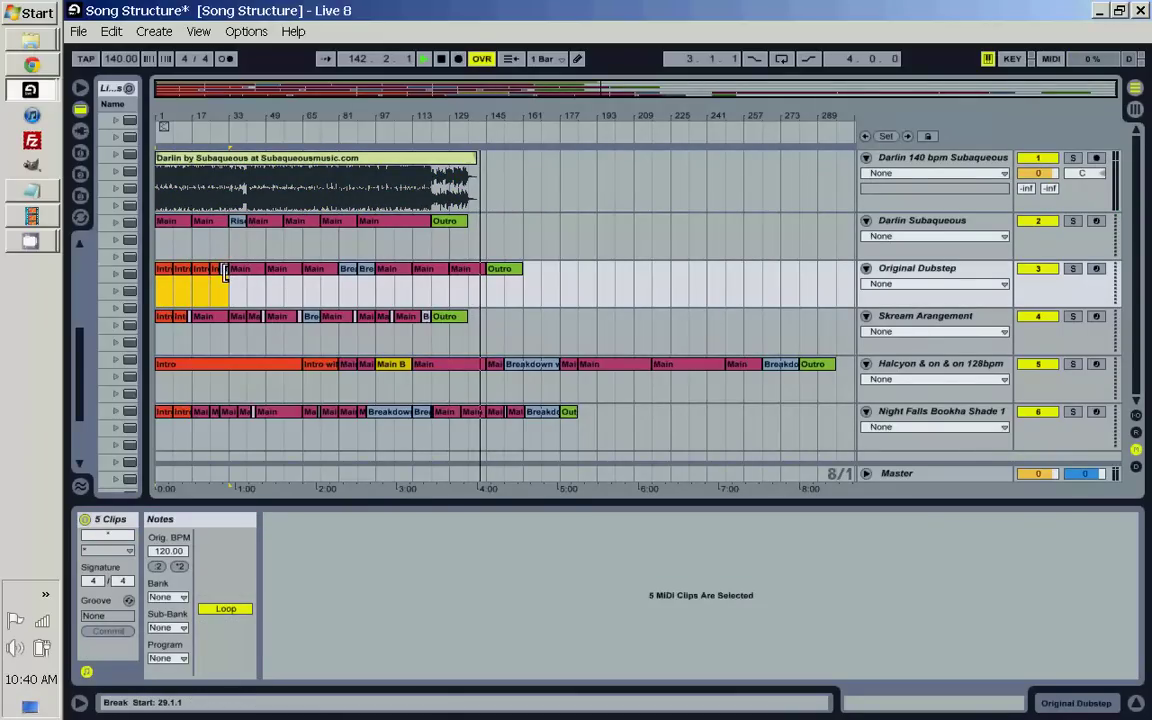
Select the Break and Main clips and mark bars 33 to 81 of Original Dubstep.
click(225, 269)
click(252, 283)
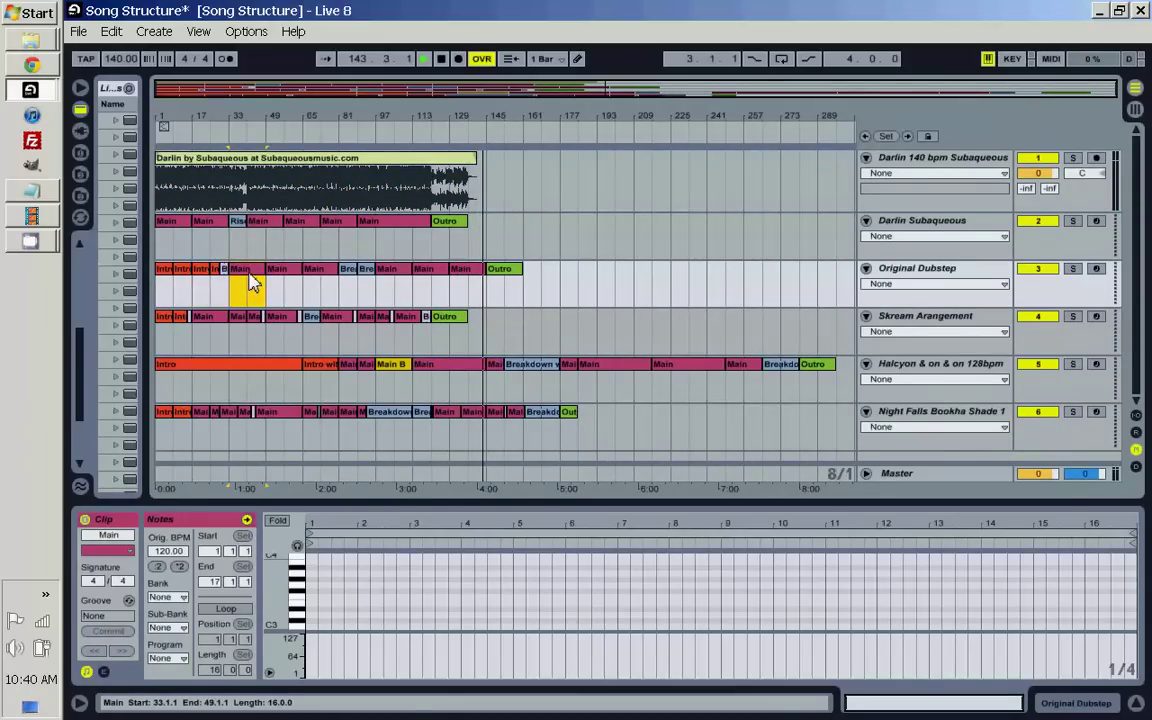
click(238, 295)
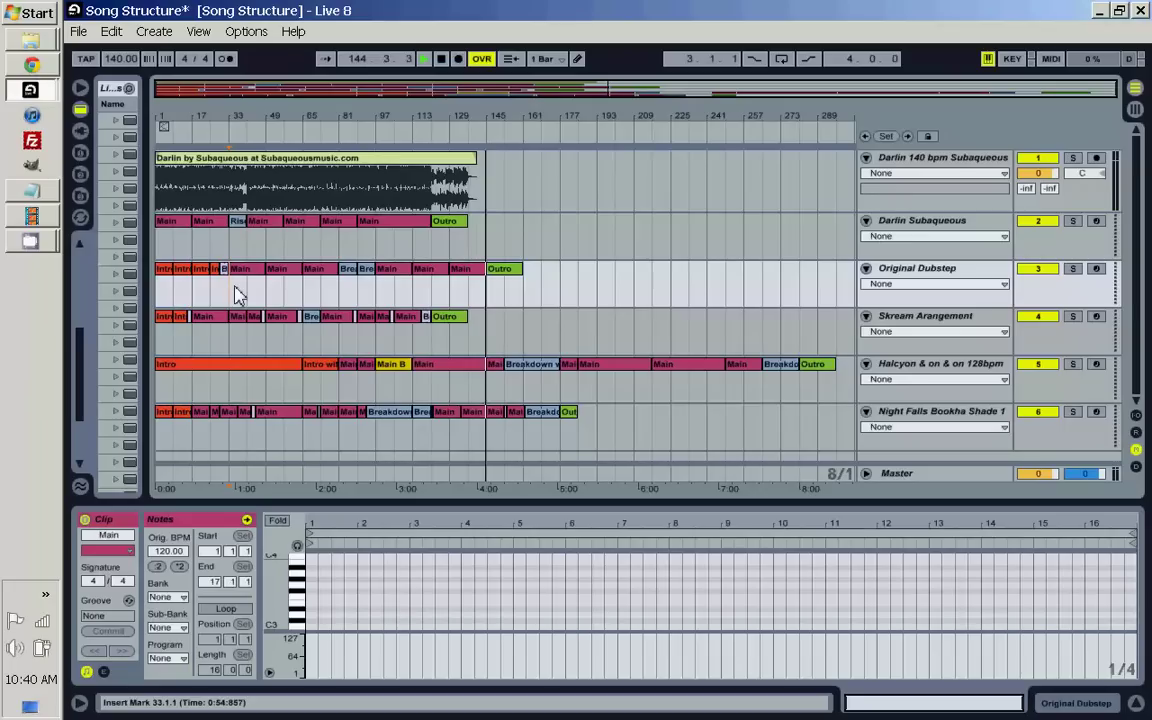
drag(238, 295, 370, 302)
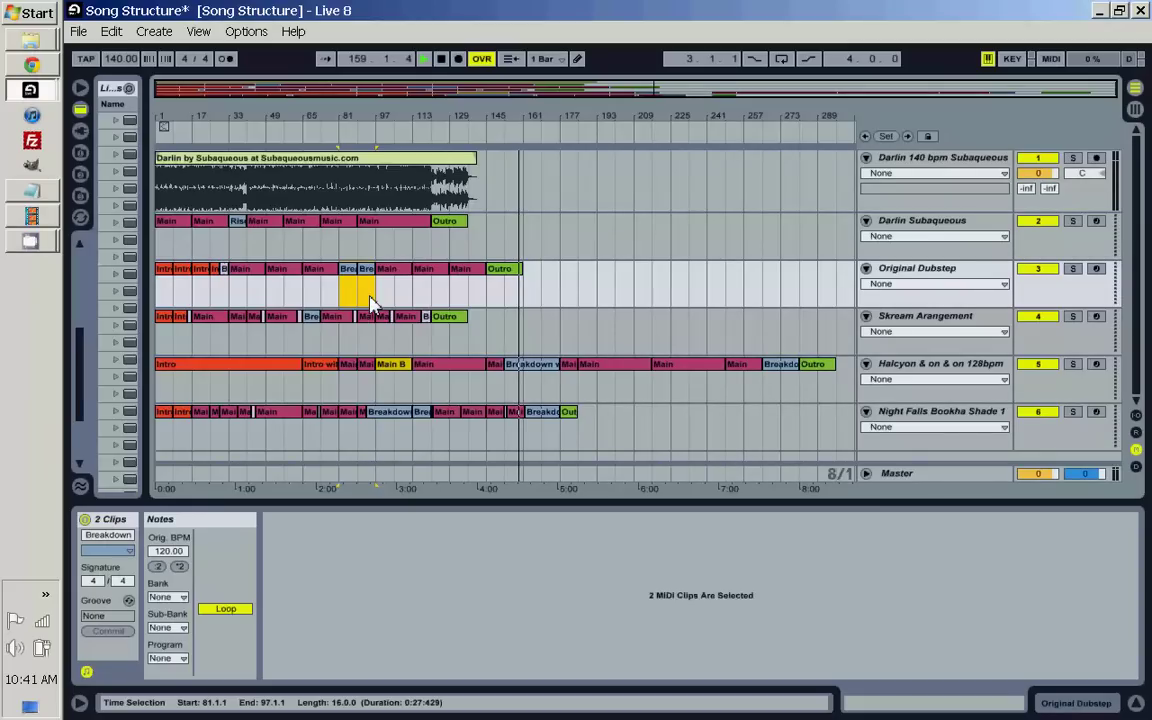
Mark the later Main sections from bar 97 and open the Outro clip, bars 145–161.
drag(386, 297, 494, 298)
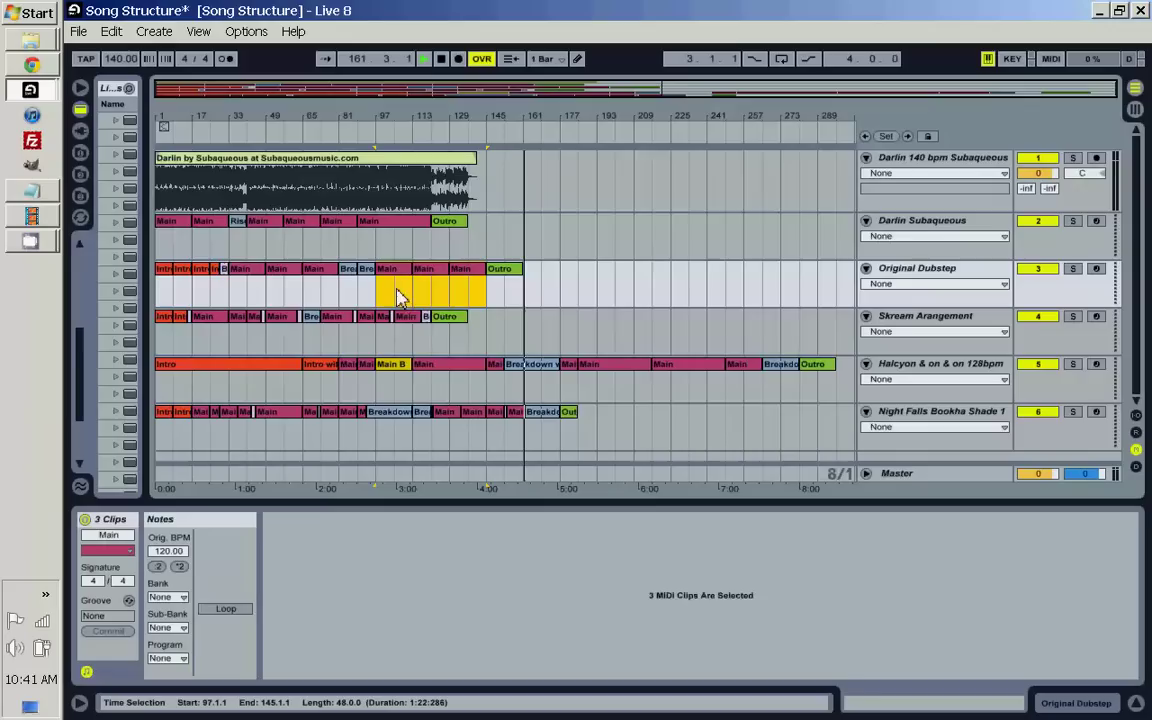
click(500, 285)
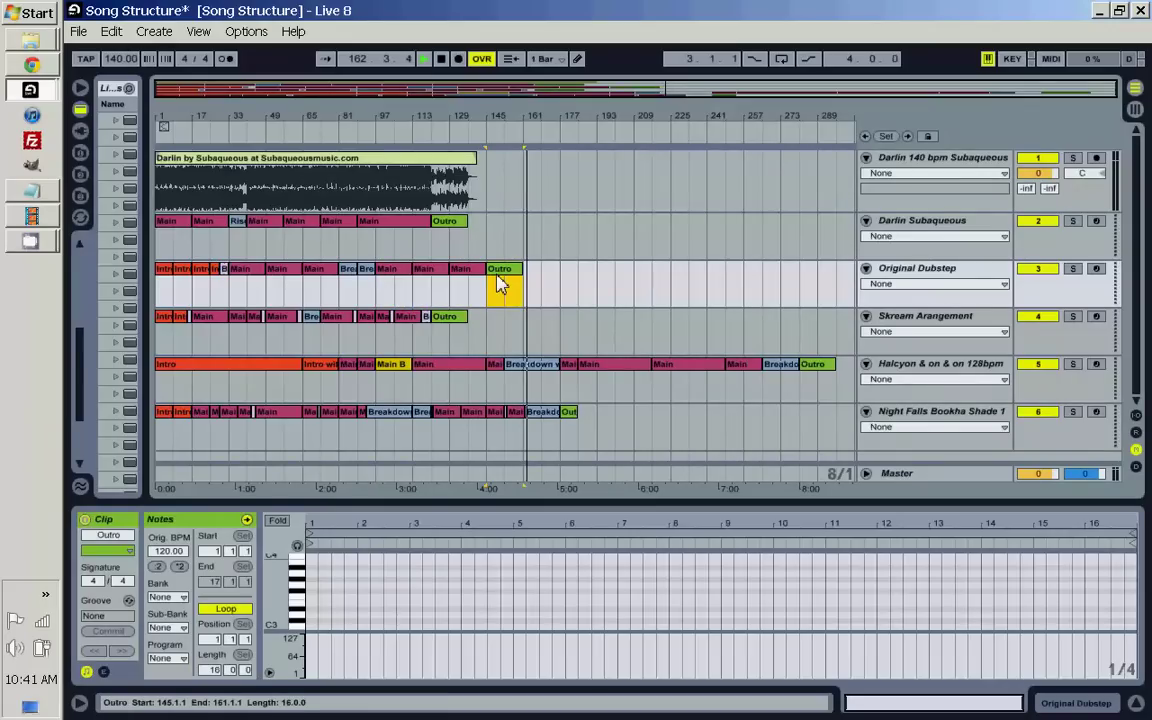
click(500, 285)
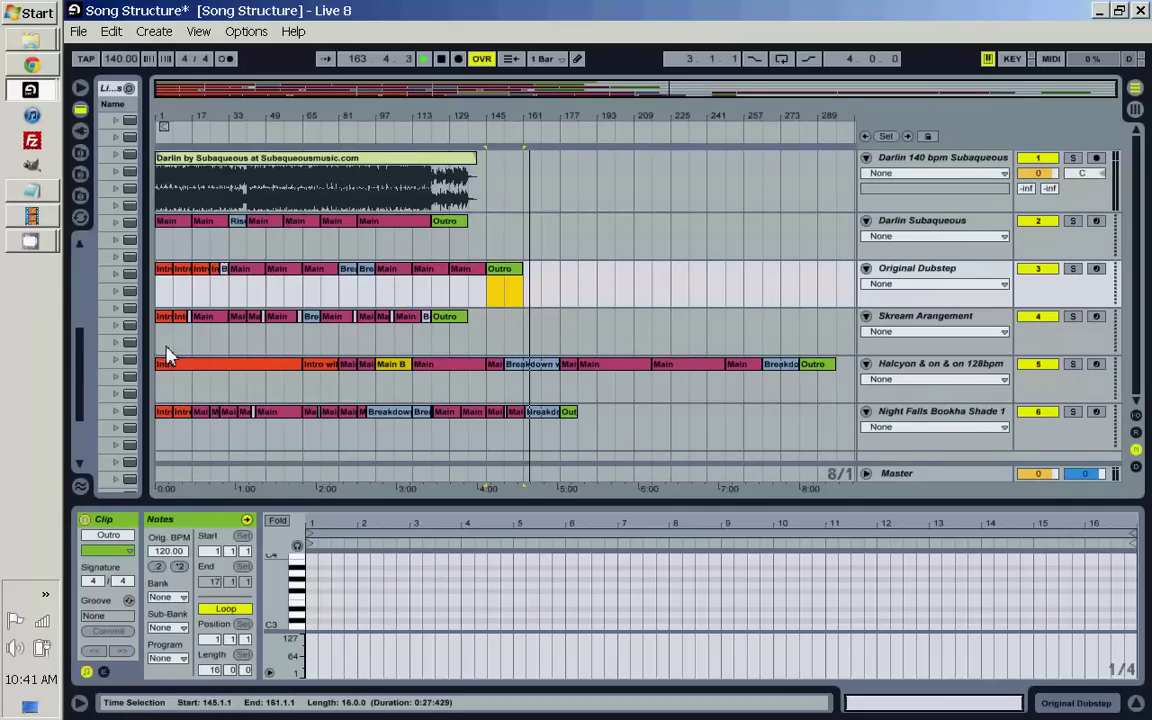
drag(162, 342, 197, 346)
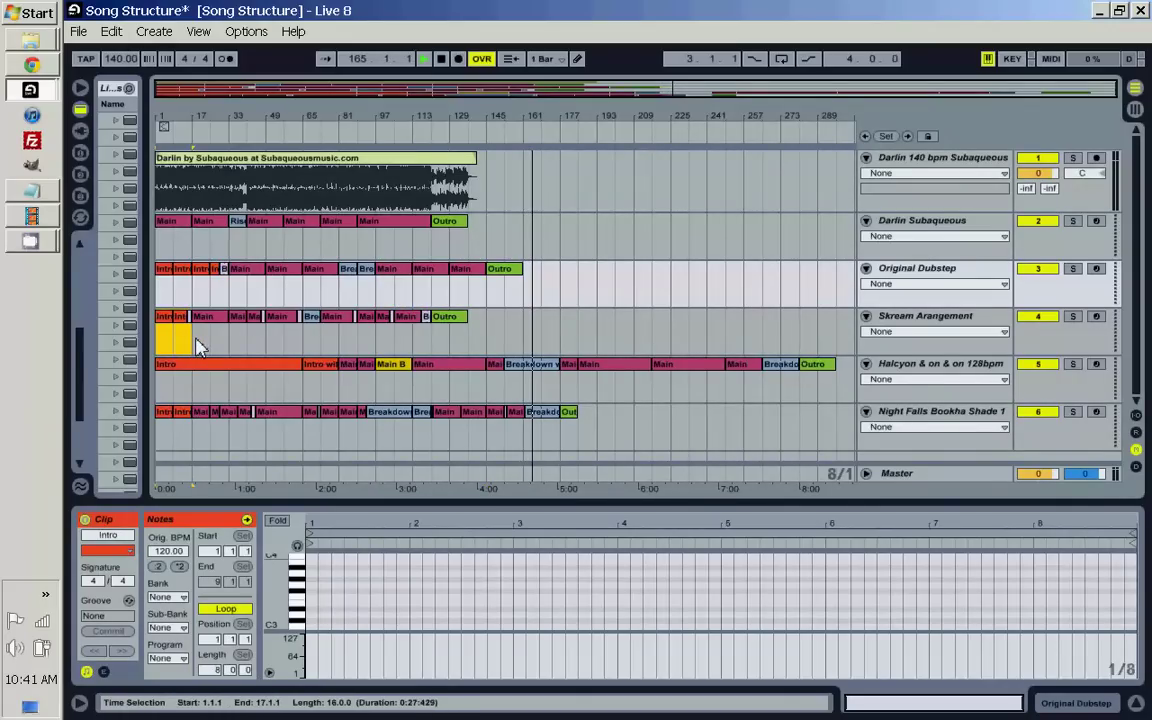
key(ctrl+e)
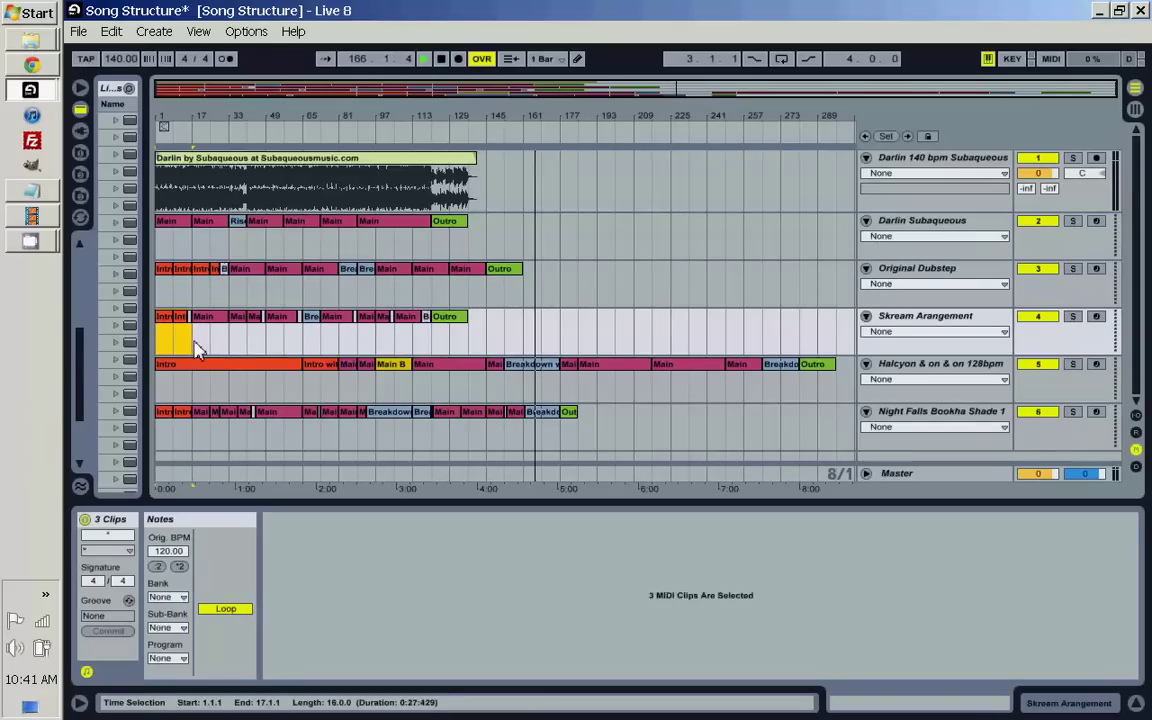
drag(197, 349, 310, 350)
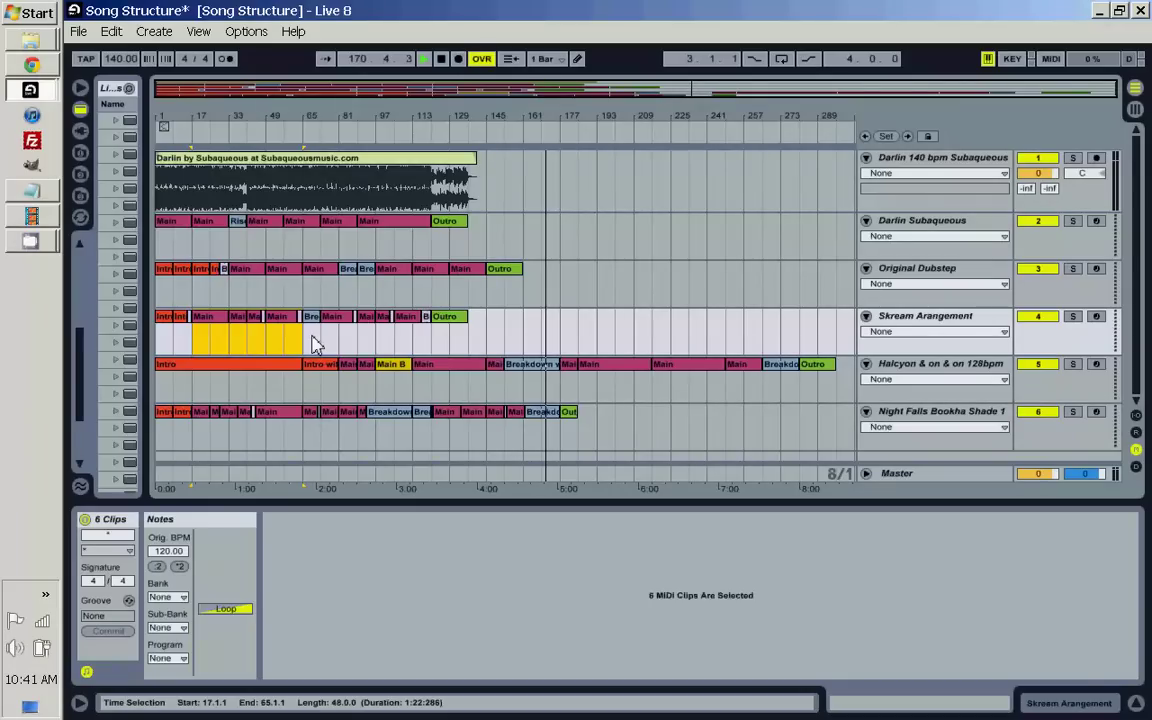
click(313, 343)
click(313, 318)
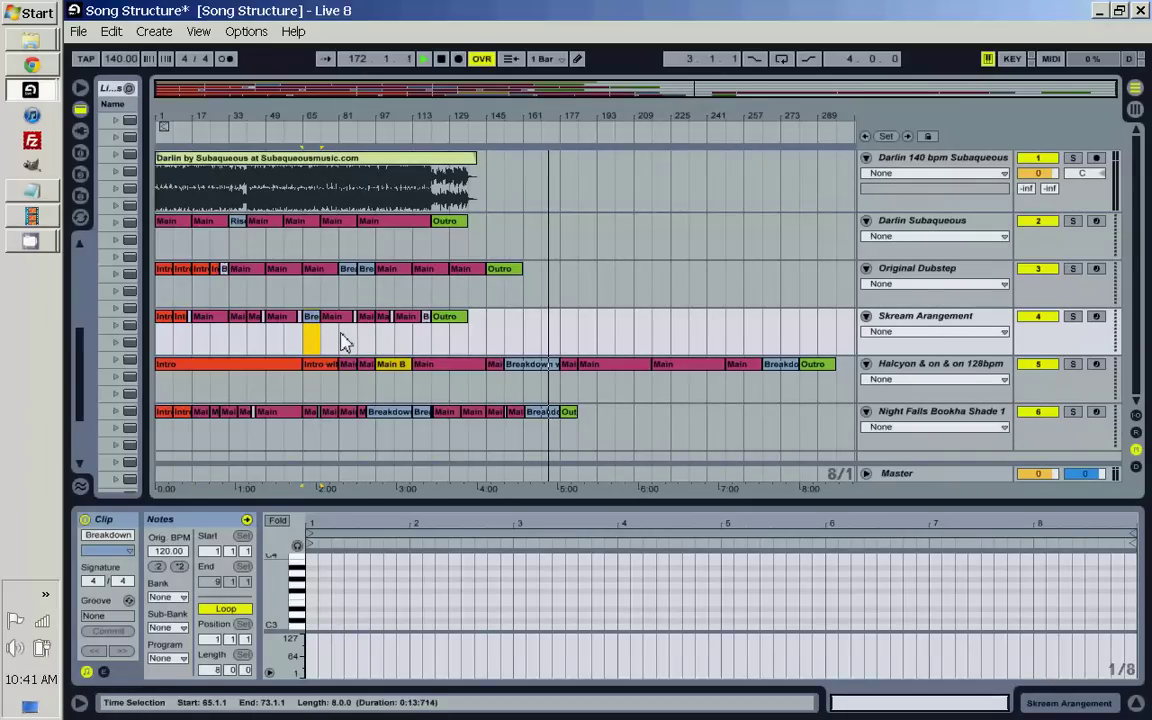
drag(329, 344, 427, 347)
click(462, 342)
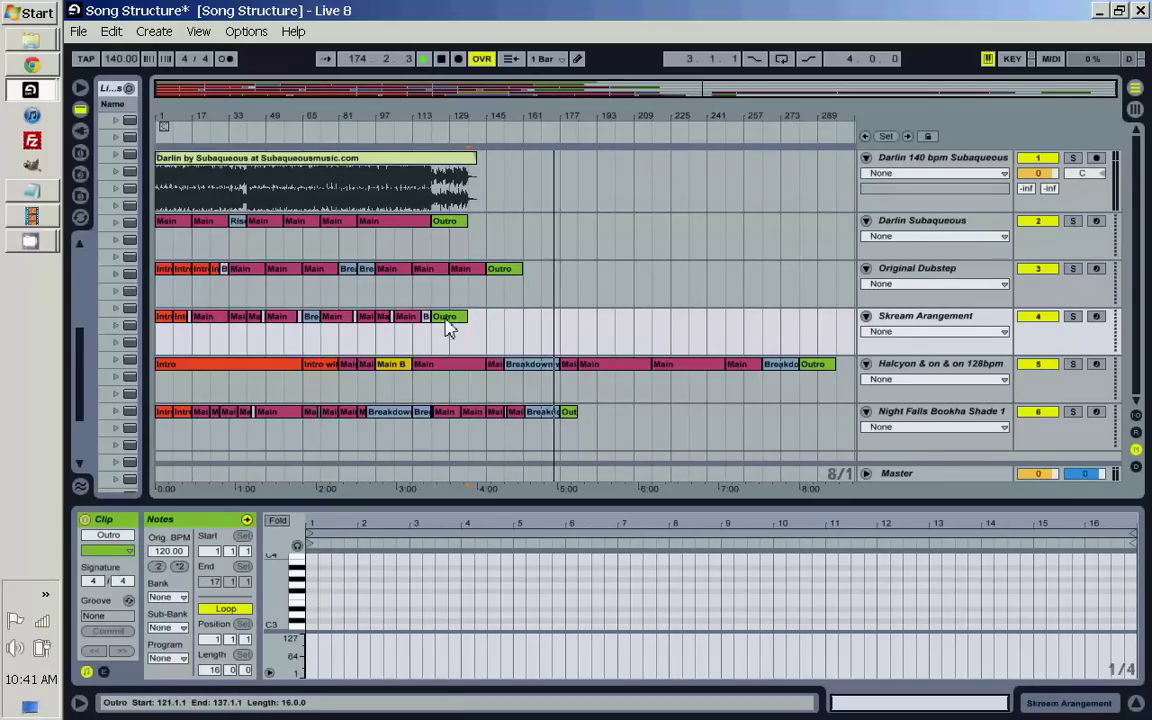
drag(470, 332, 5, 318)
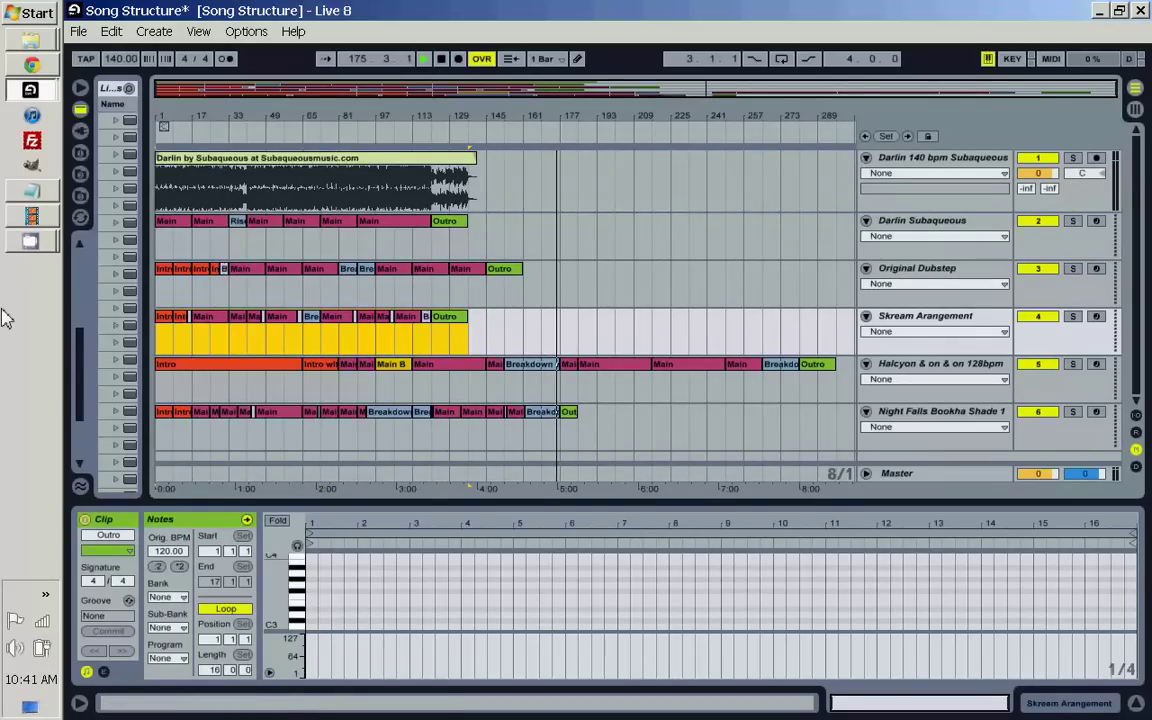
click(490, 335)
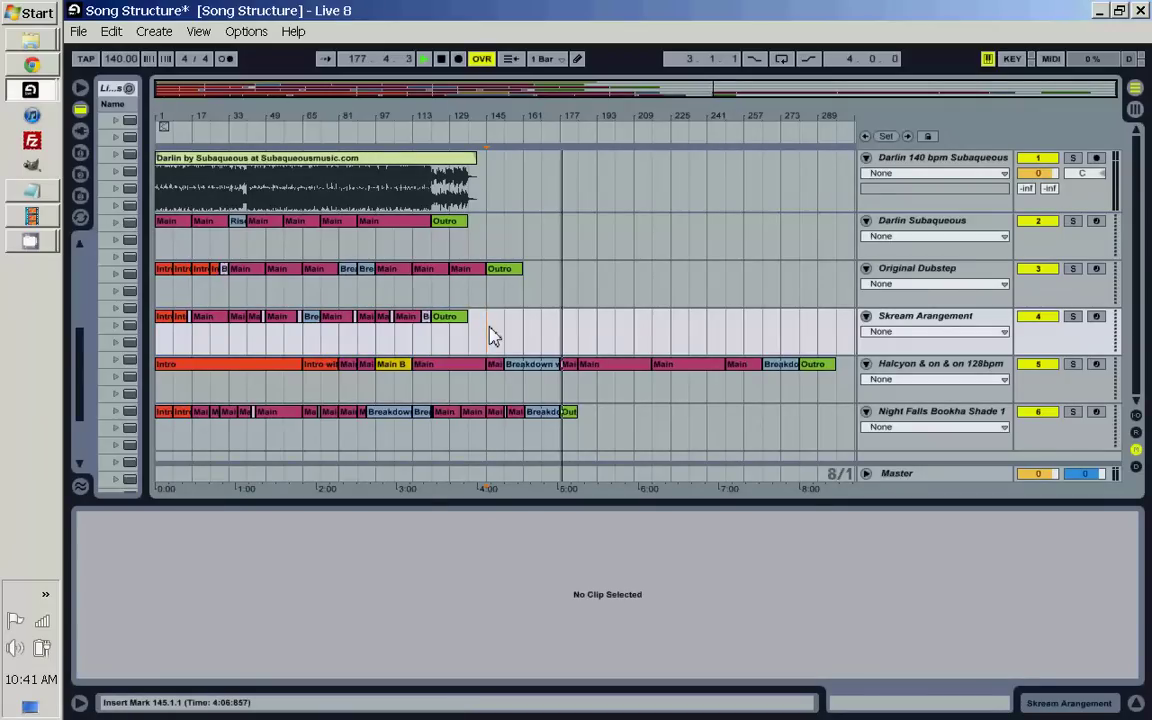
click(928, 372)
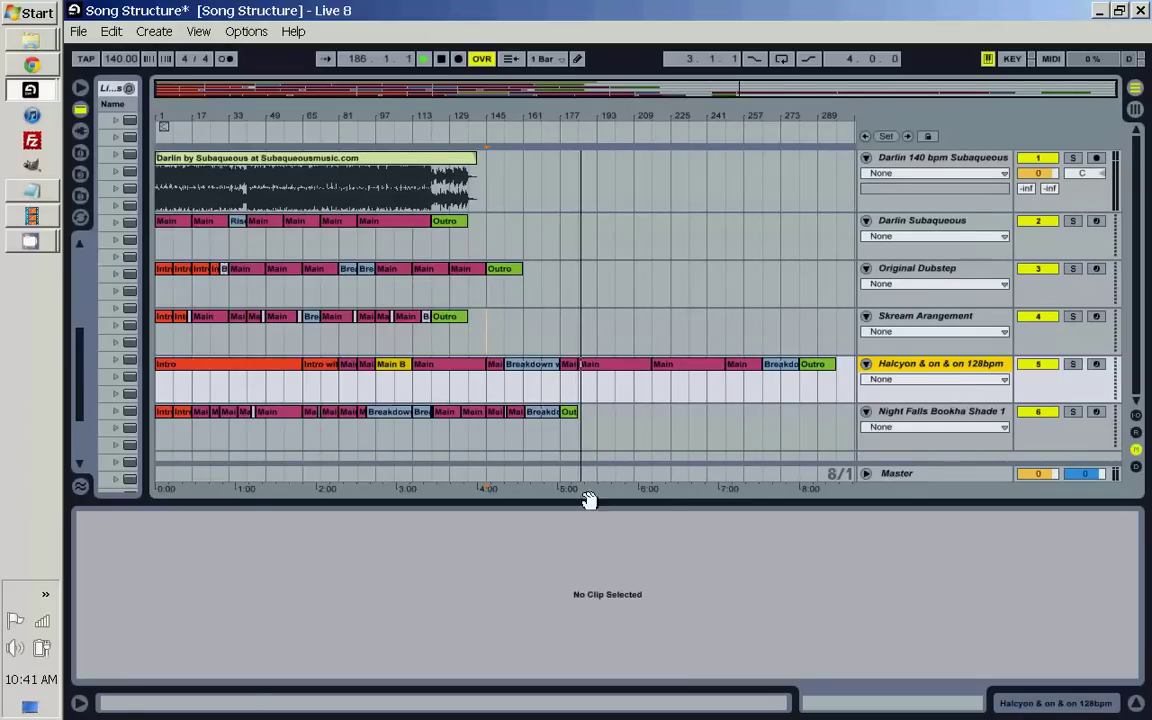
click(157, 398)
drag(157, 398, 338, 395)
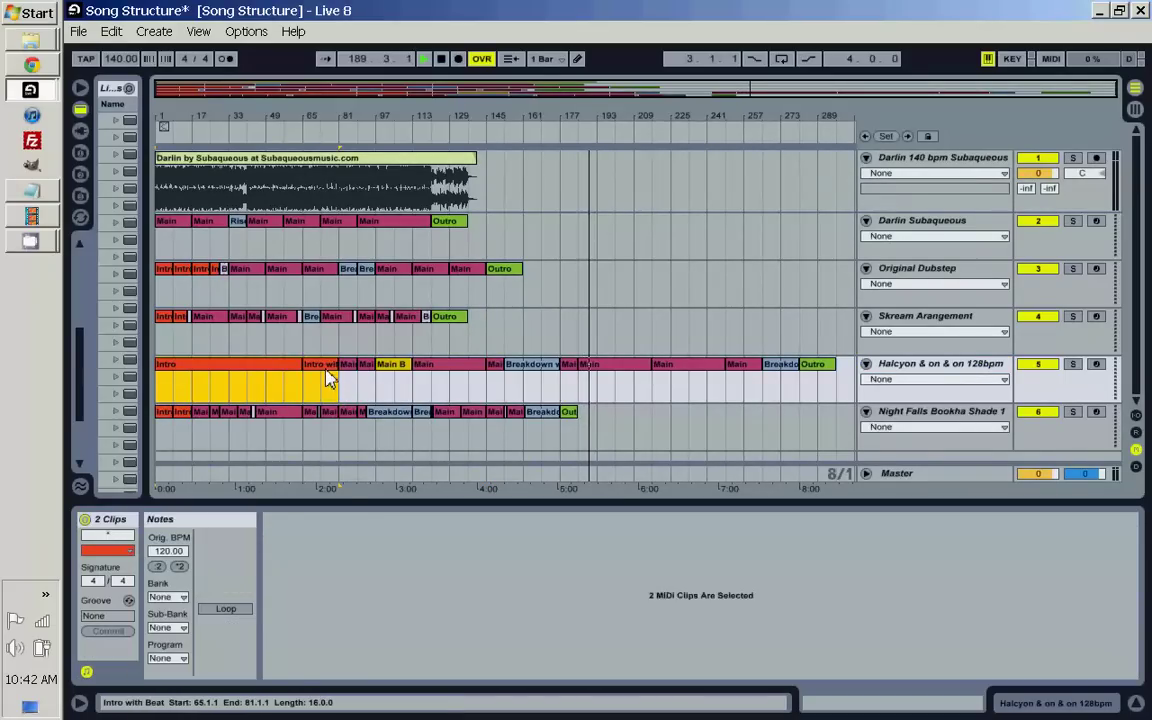
click(325, 397)
drag(342, 391, 388, 390)
click(393, 375)
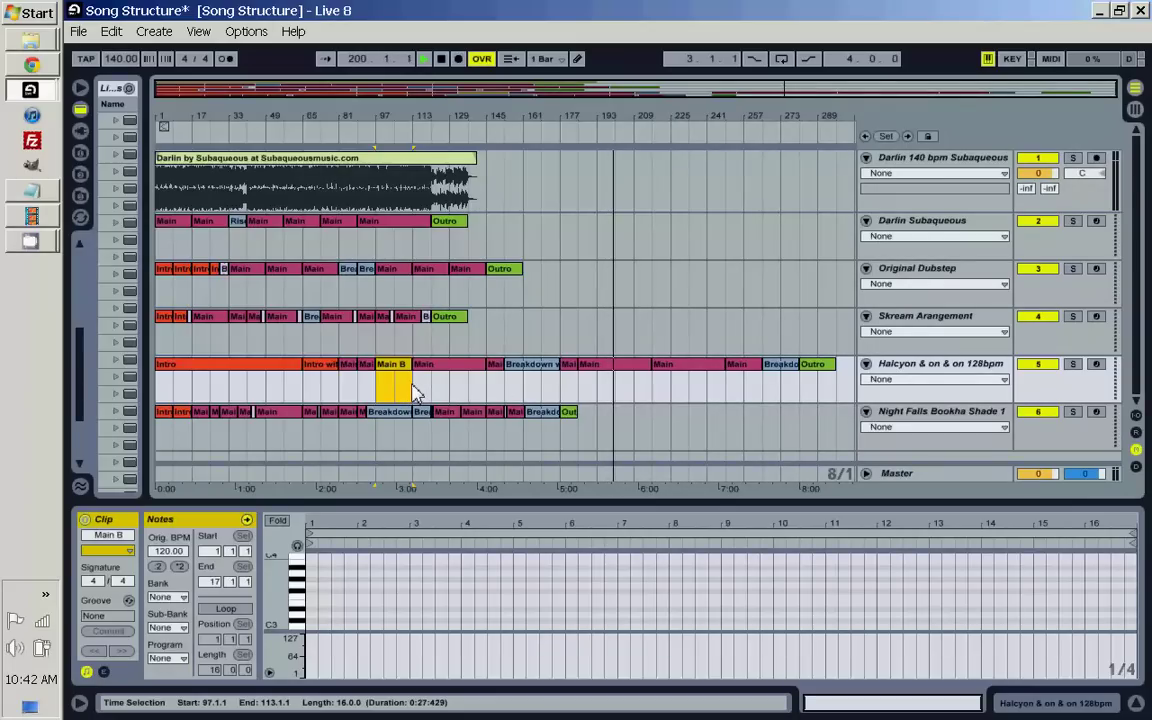
drag(419, 390, 762, 395)
click(540, 390)
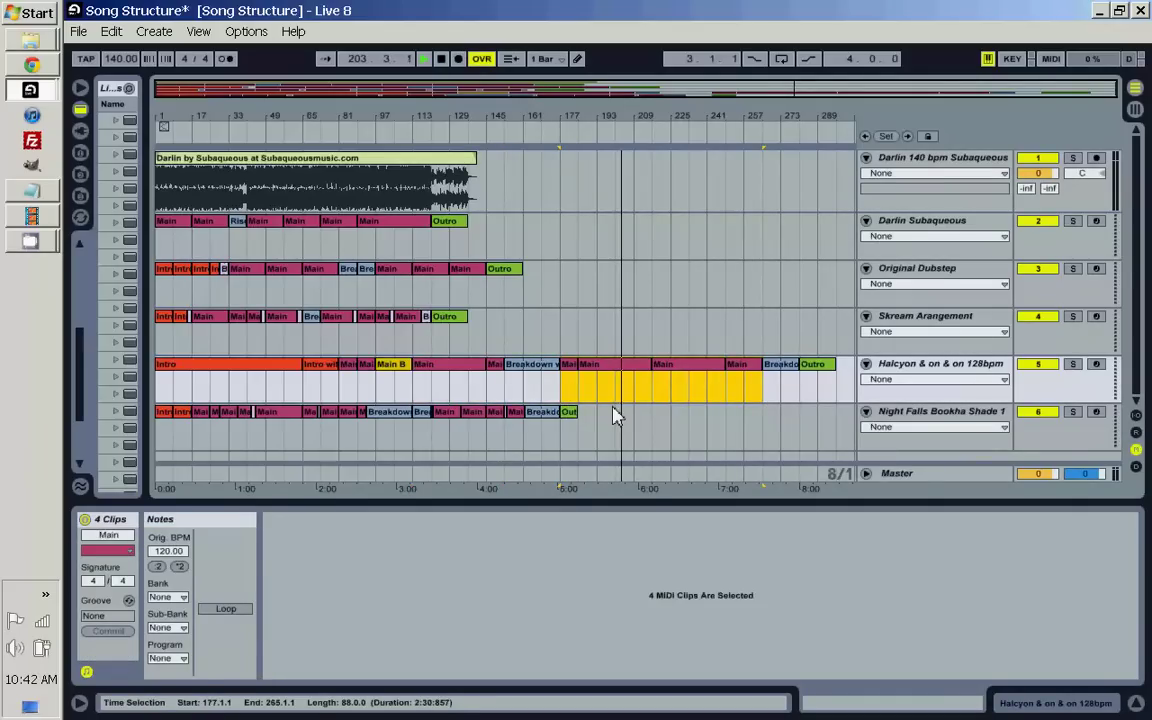
click(959, 418)
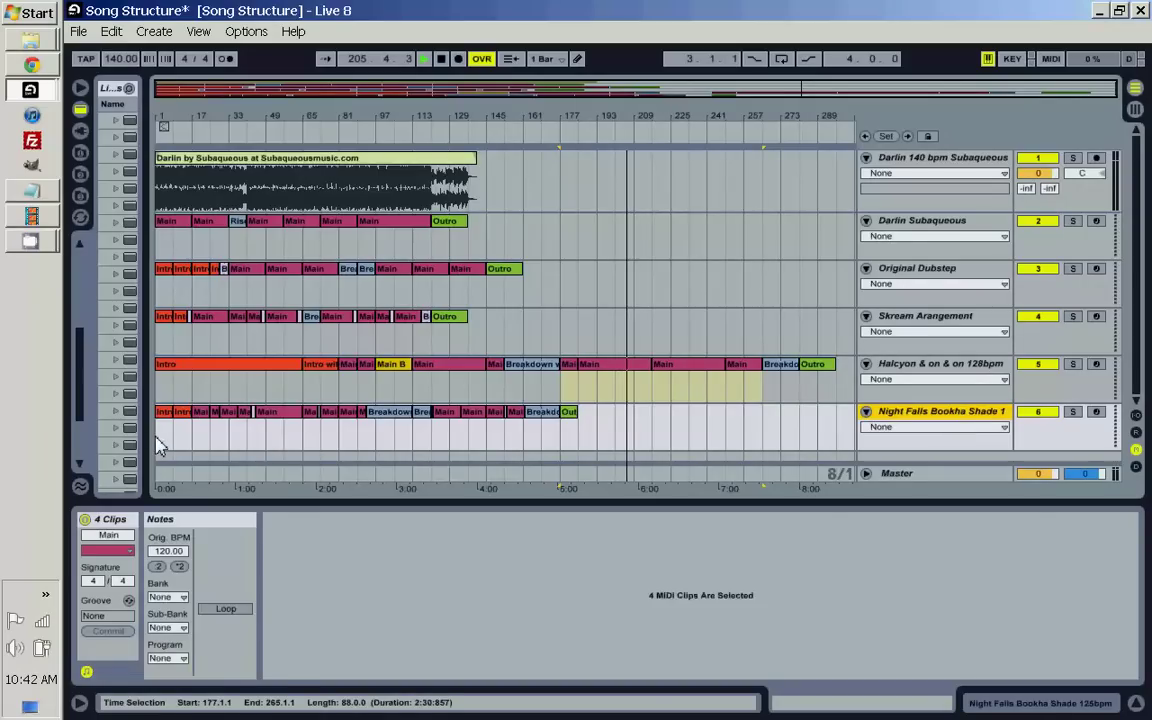
drag(159, 442, 580, 420)
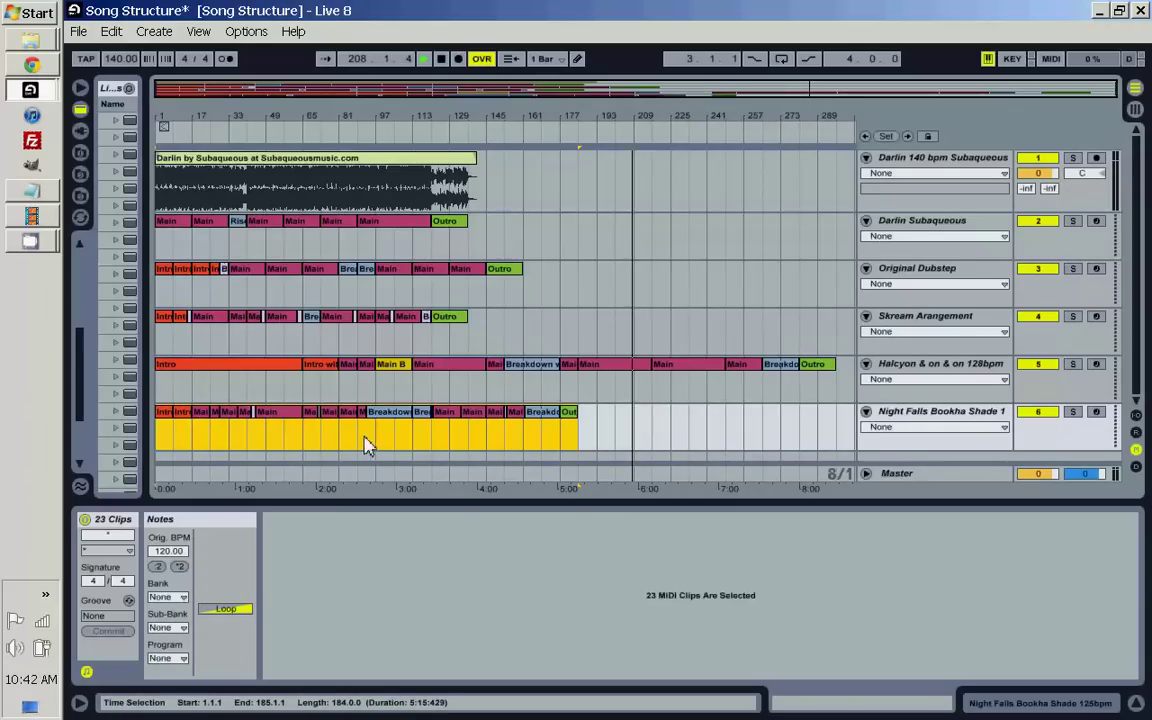
drag(237, 113, 237, 120)
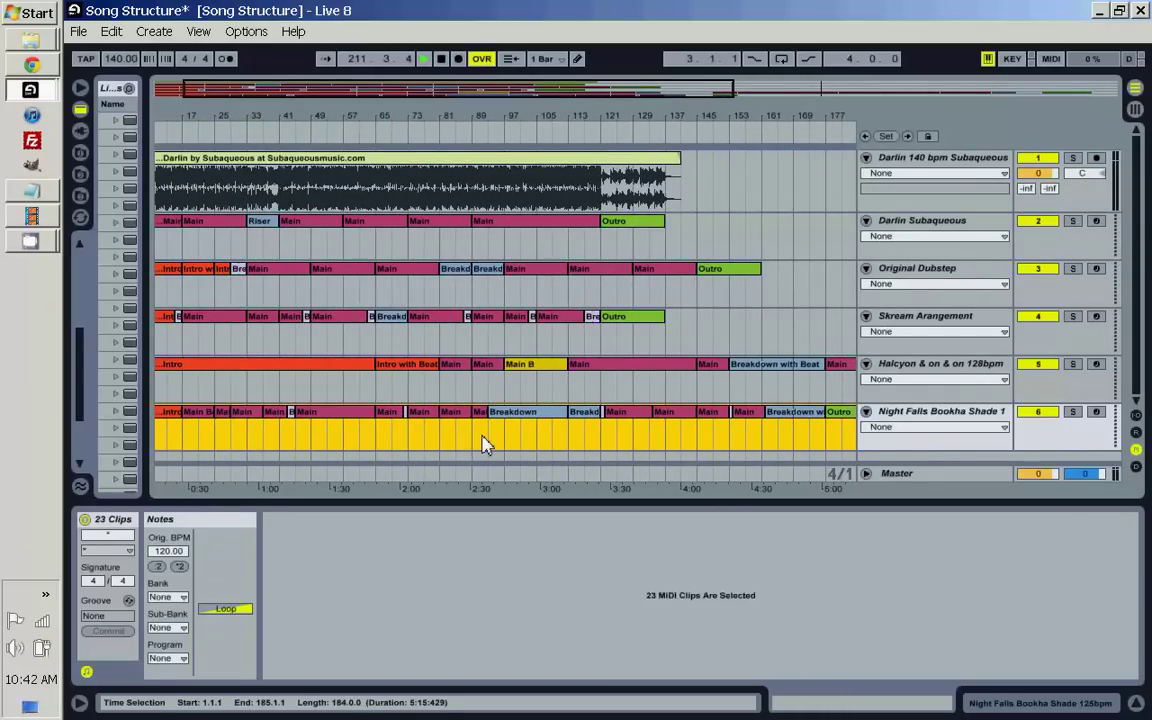
click(322, 422)
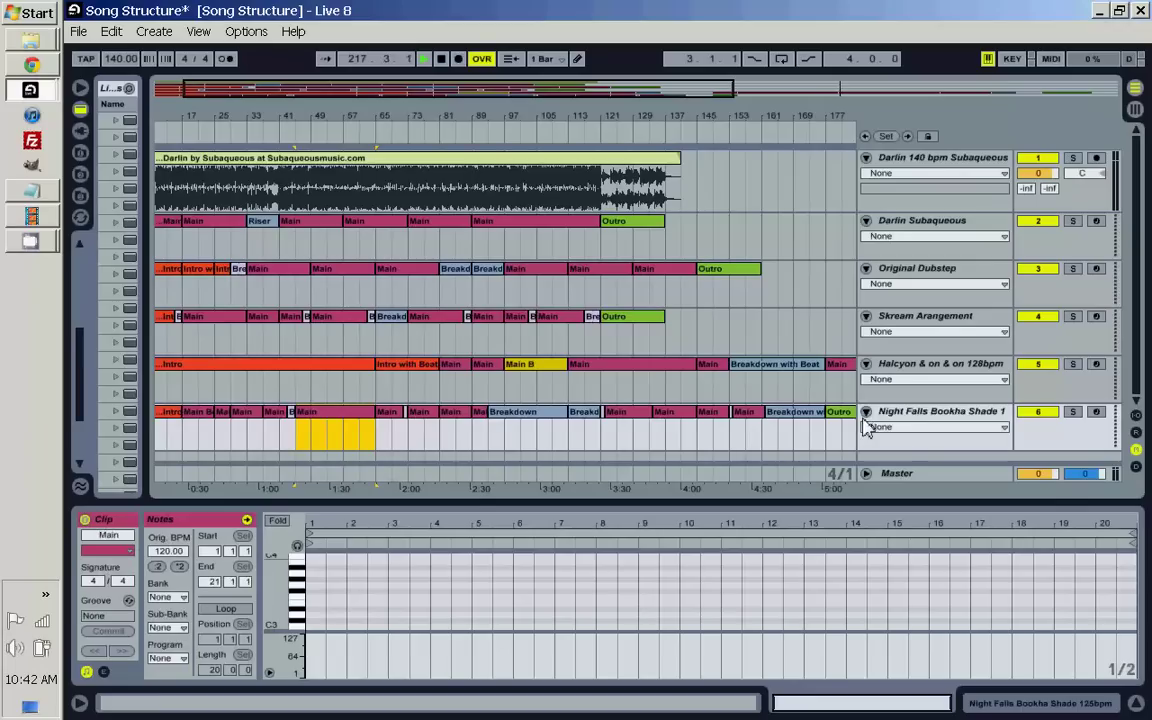
drag(744, 121, 746, 118)
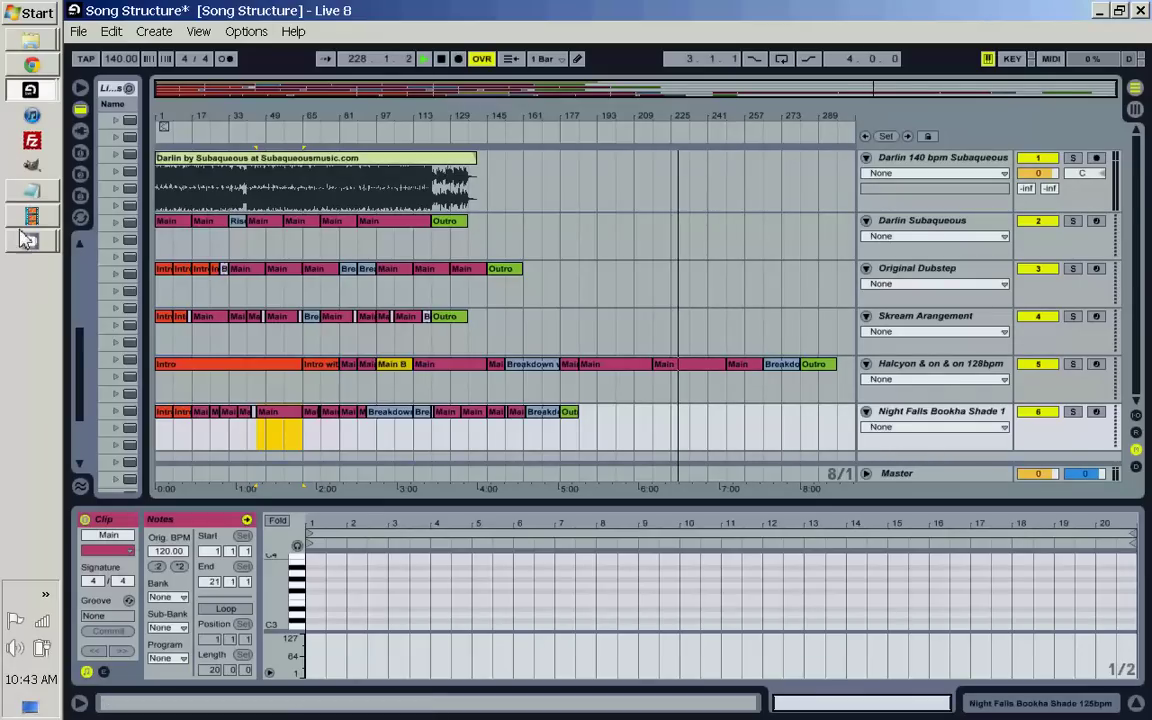
Switch to the Darling set and select bars 1–141 on the 1 MIDI track.
click(40, 88)
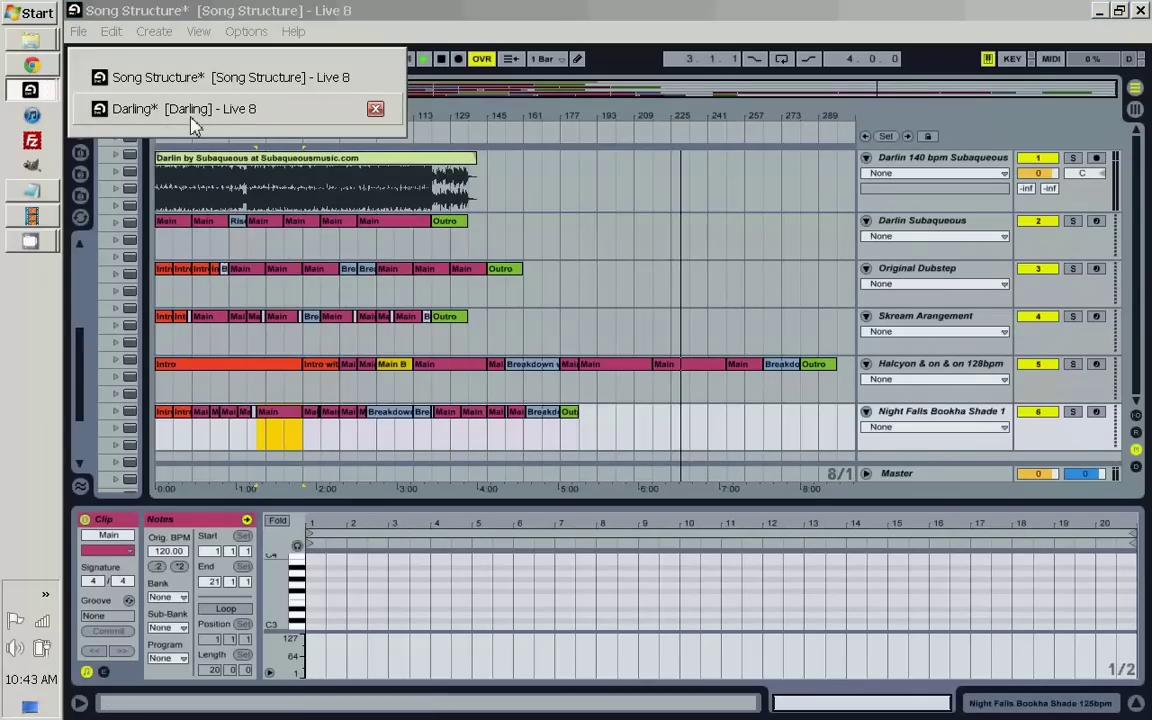
click(190, 116)
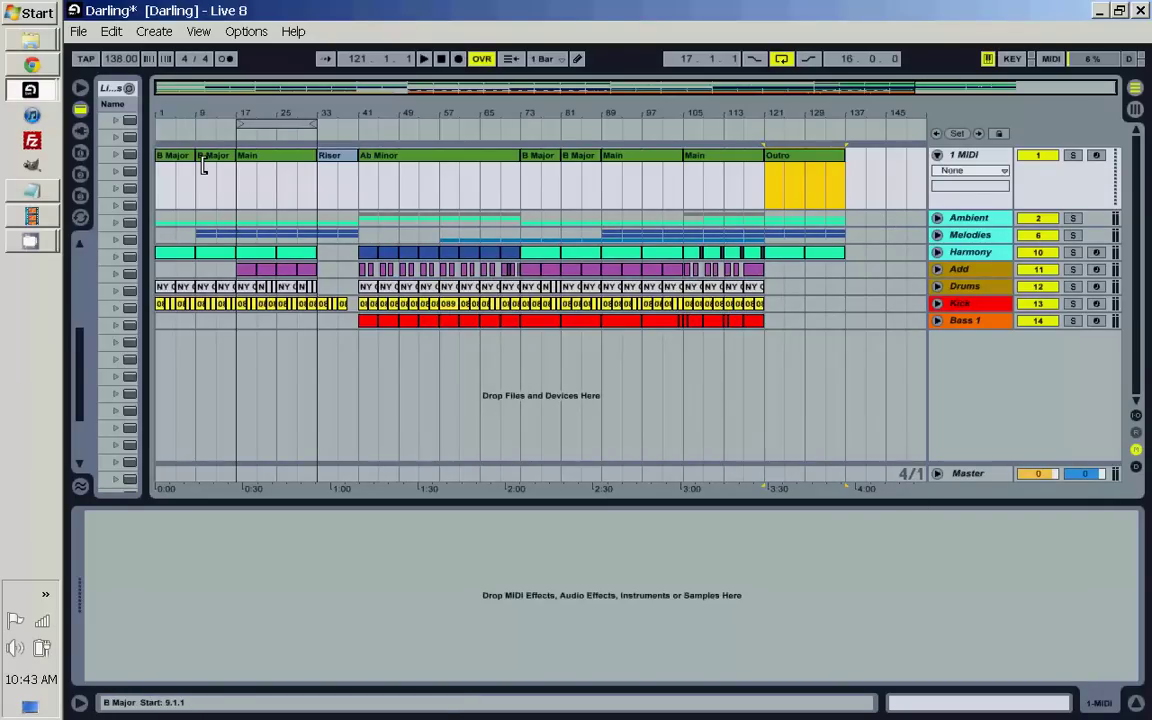
drag(159, 193, 858, 193)
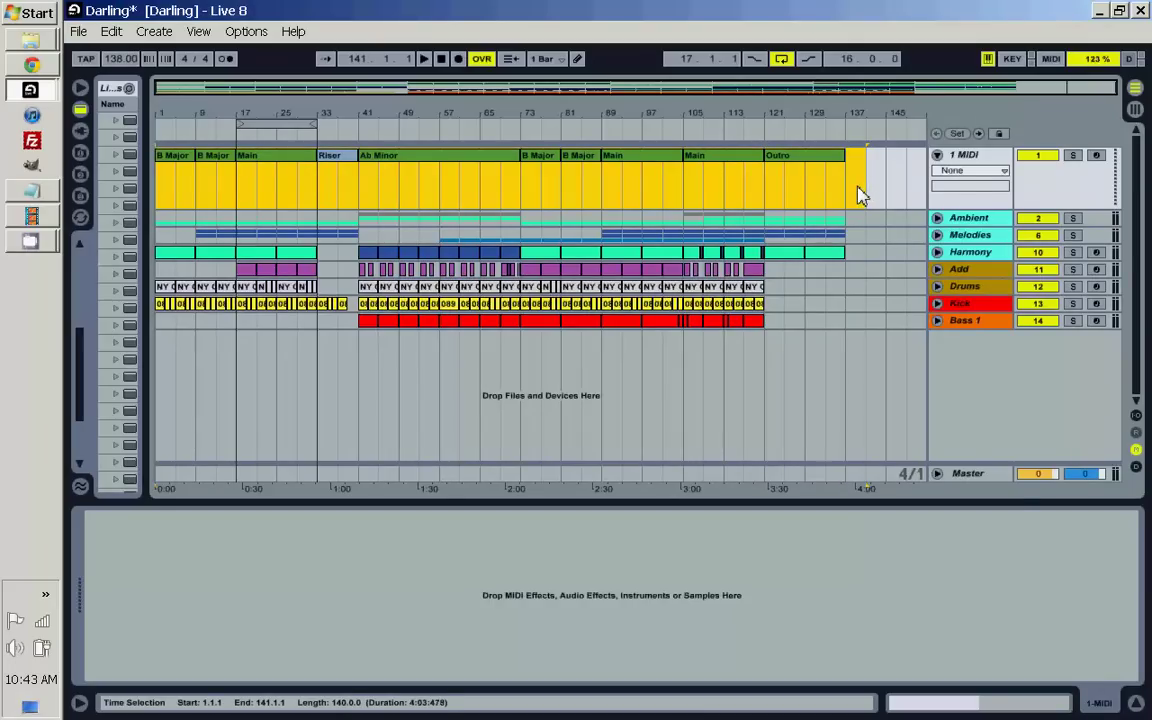
click(975, 158)
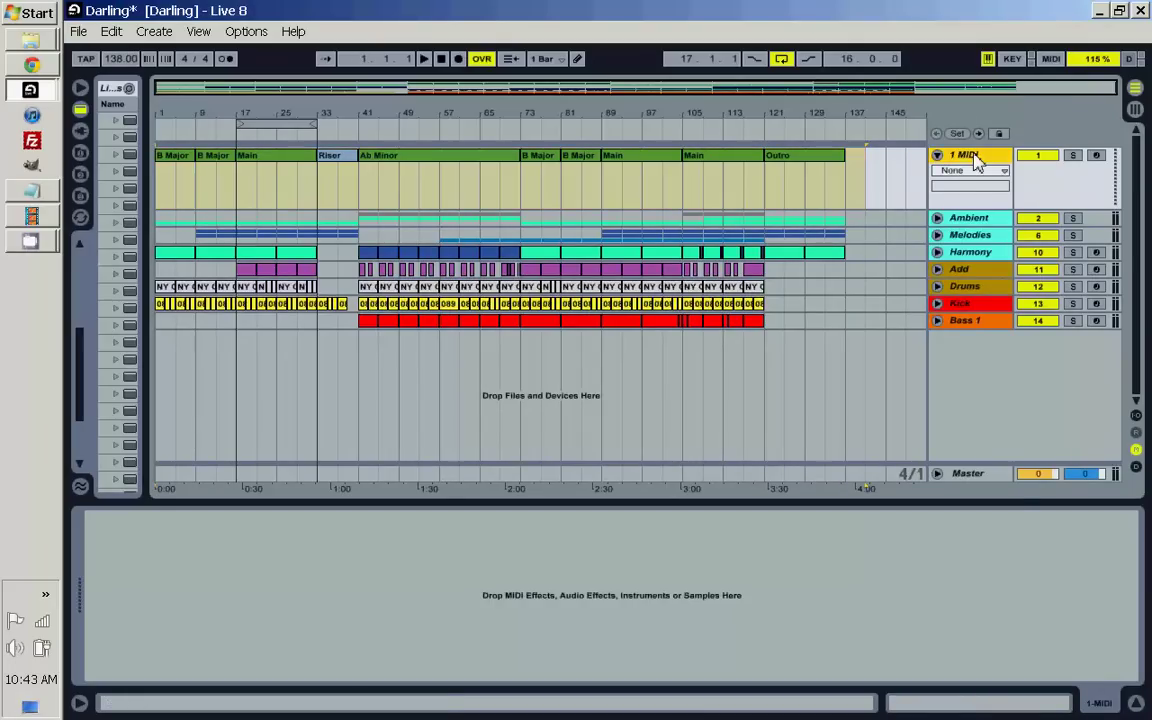
Select the B Major, Riser, Outro and Main (bars 17–33) section clips in turn.
click(185, 160)
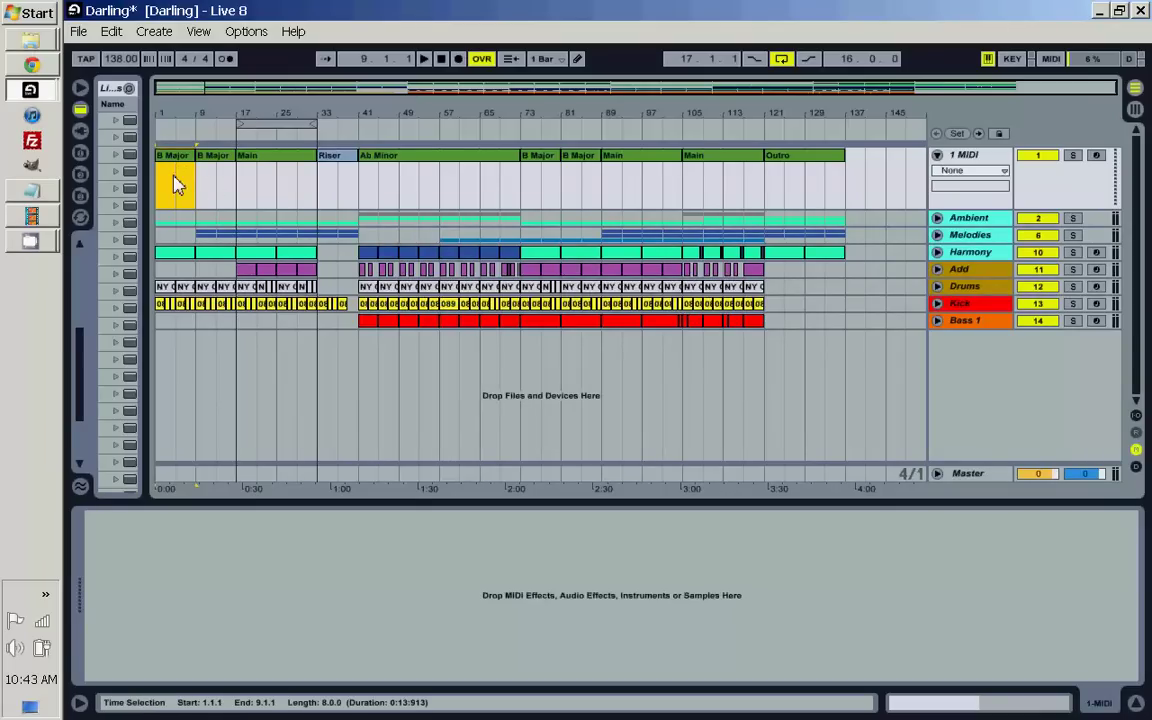
drag(157, 195, 751, 206)
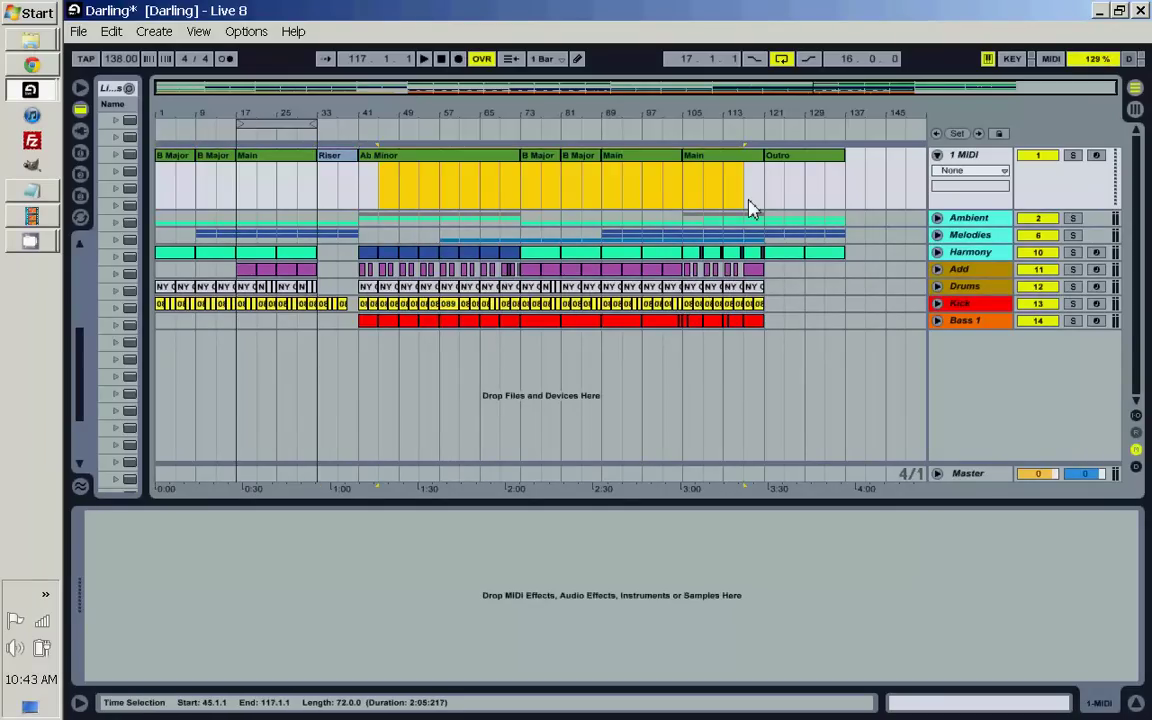
click(808, 162)
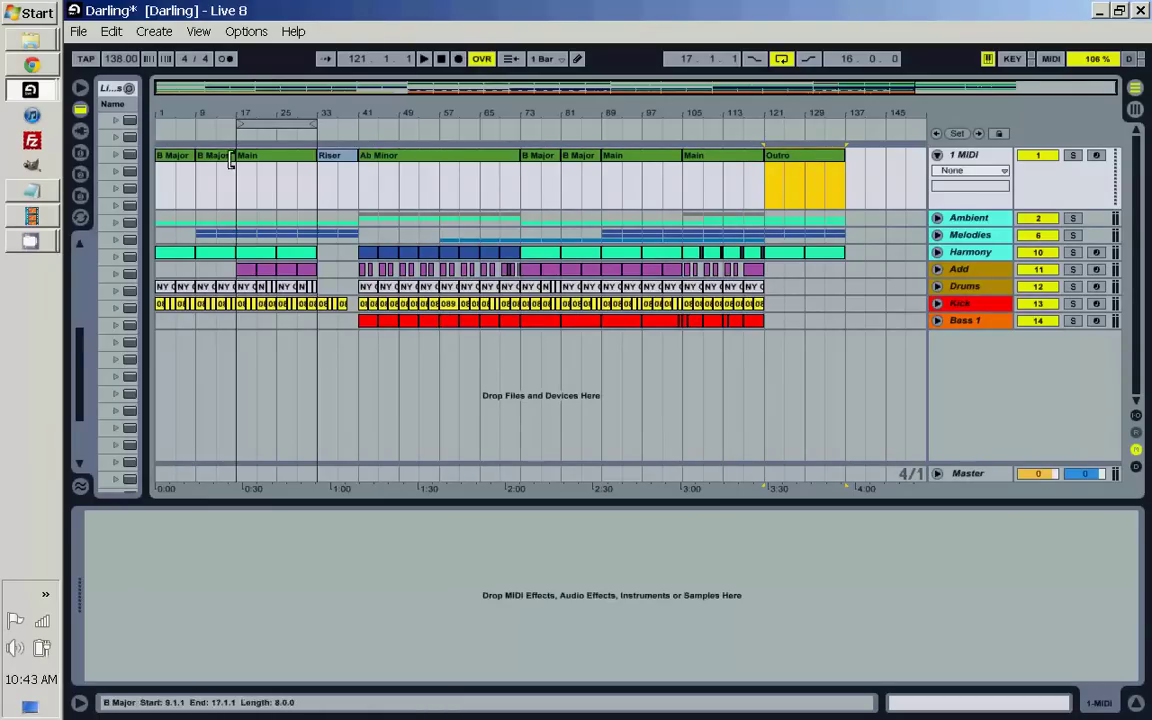
click(271, 125)
Trial-move the Main section clips to bar 137, then undo the move.
drag(270, 159, 890, 195)
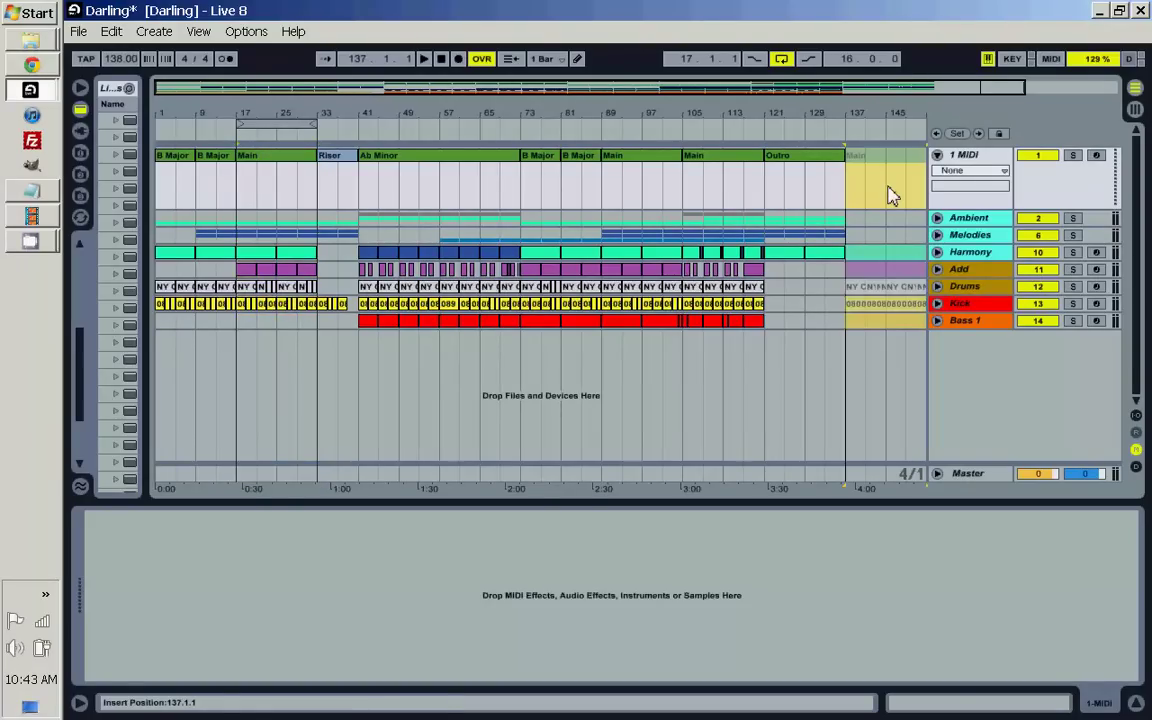
drag(890, 195, 890, 195)
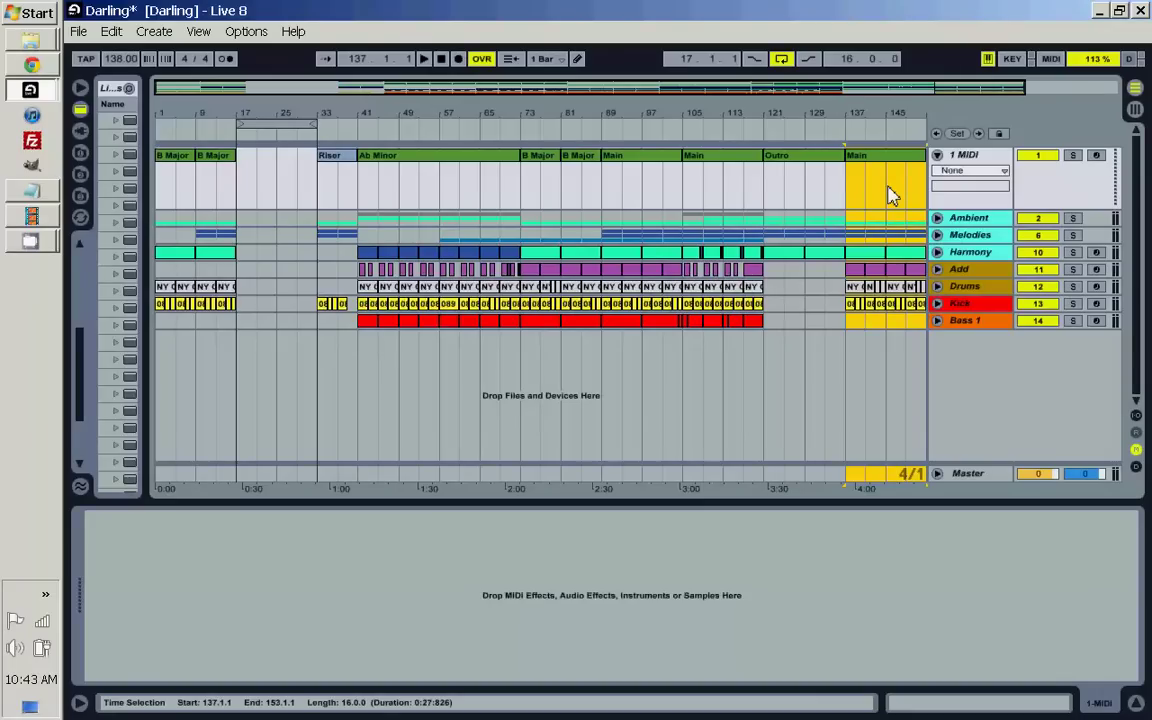
key(ctrl+z)
click(32, 90)
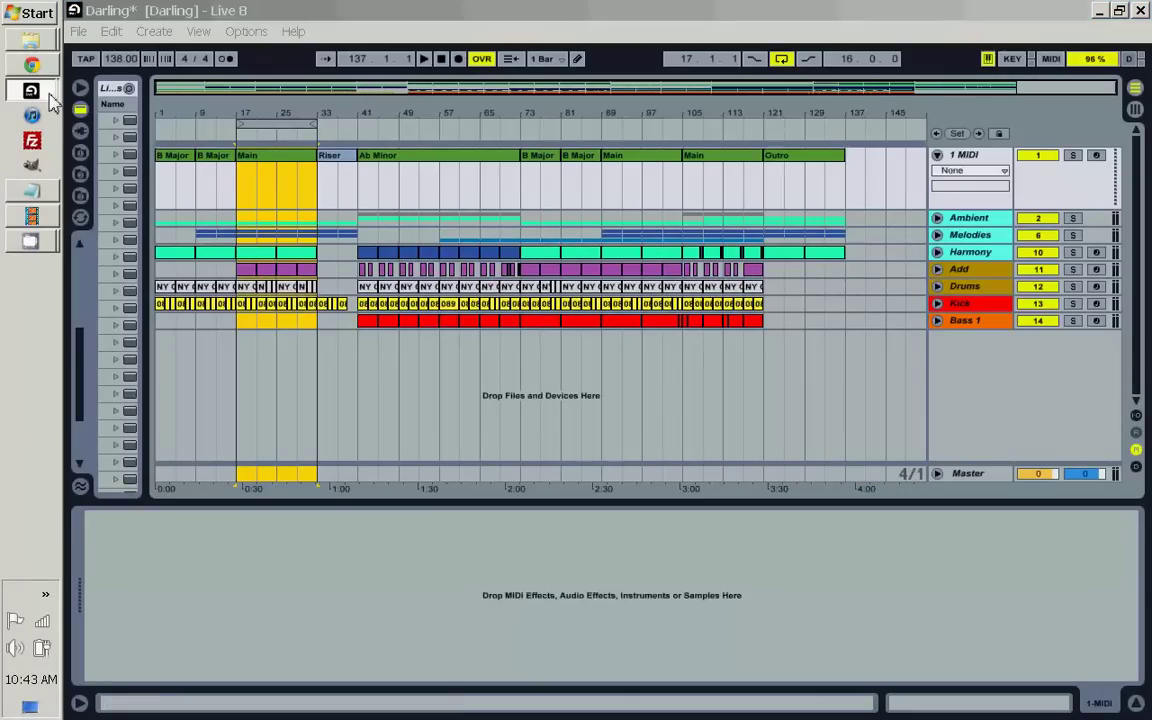
Pick the Song Structure window from the grouped Live taskbar list.
click(206, 84)
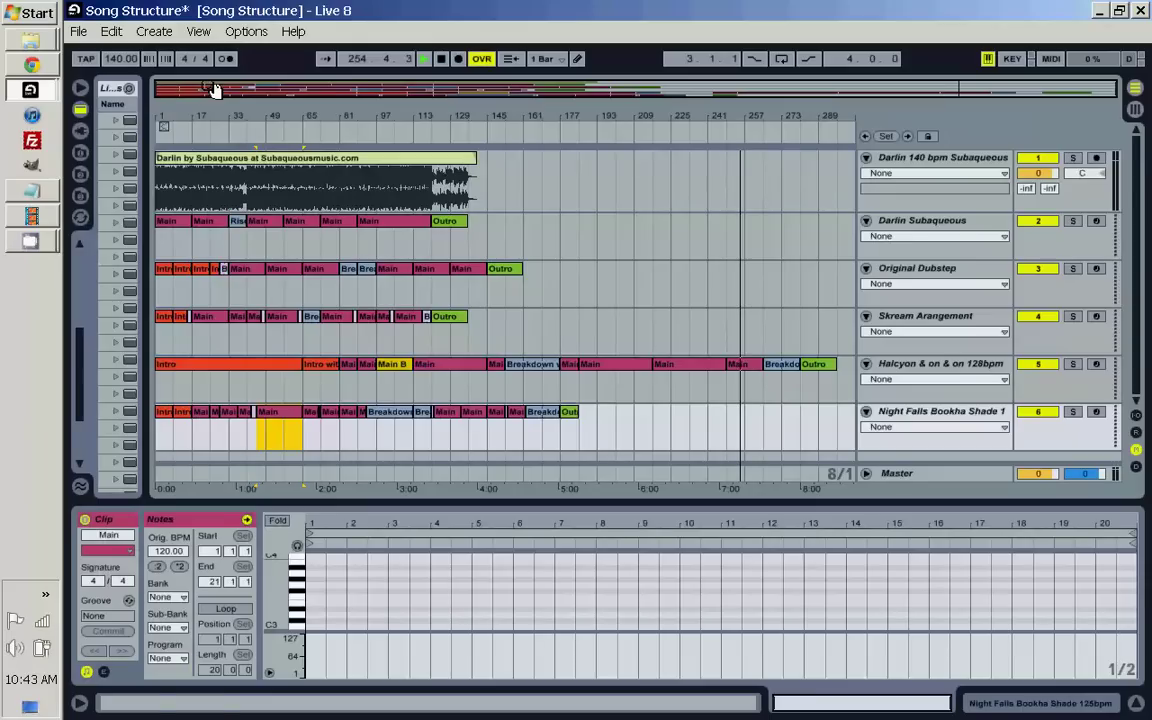